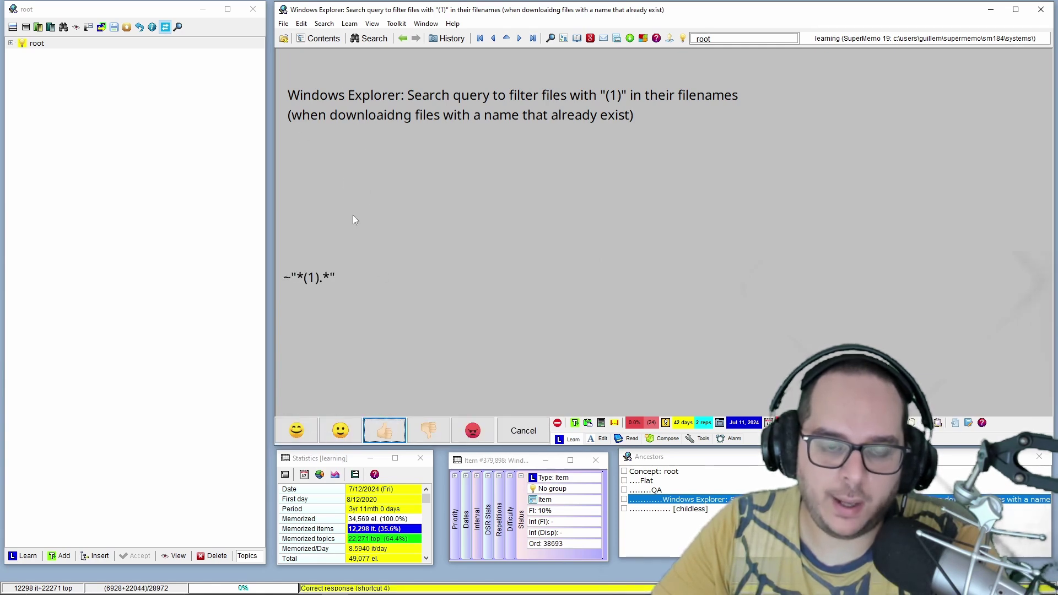
Grade the Windows Explorer search query card as a correct response, and view the SuperMemo page of the program options
click(342, 435)
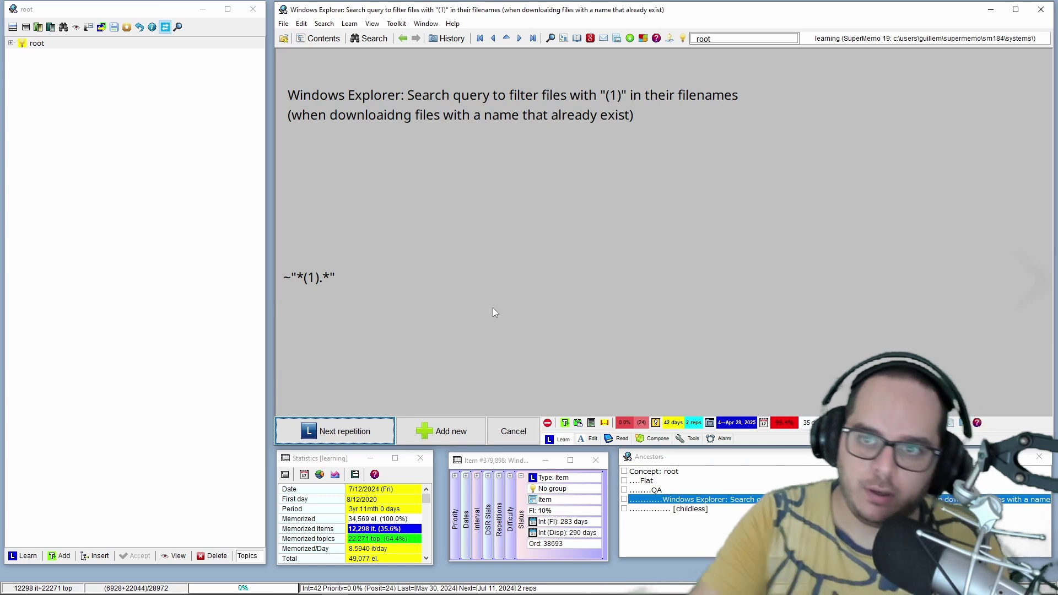
click(400, 25)
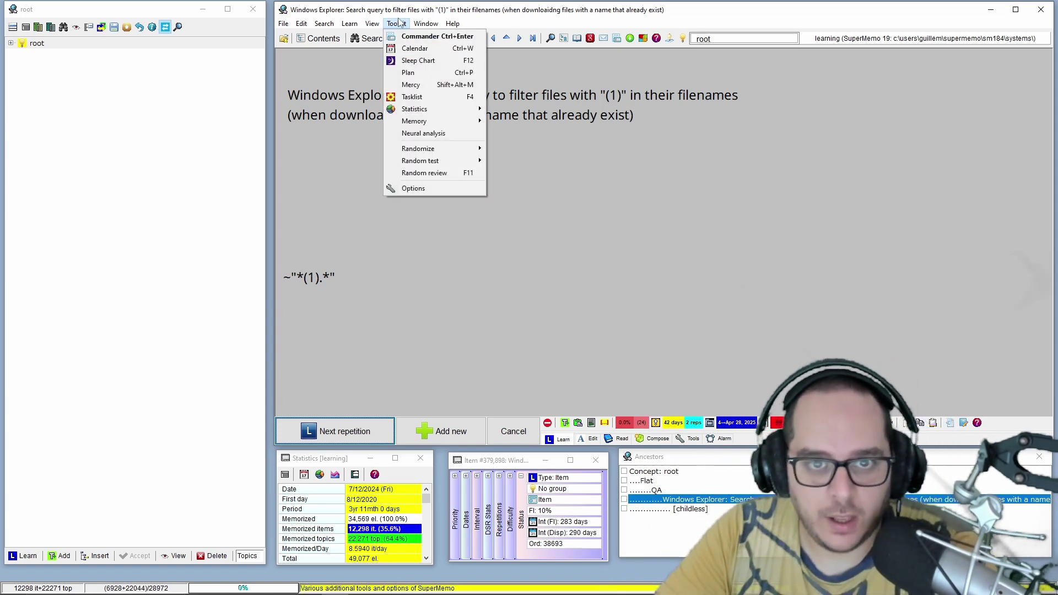
click(407, 189)
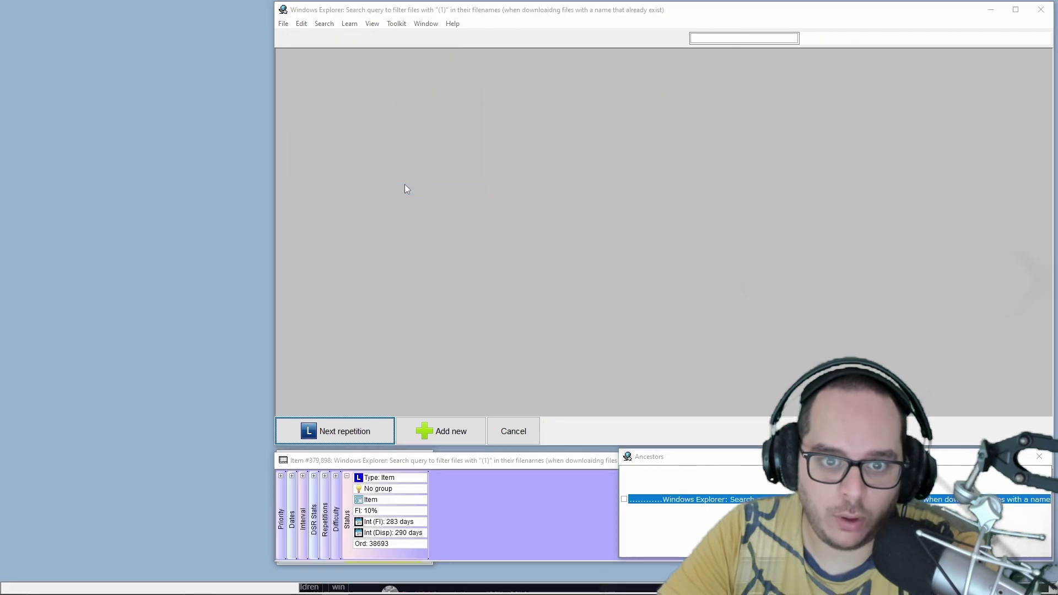
click(295, 142)
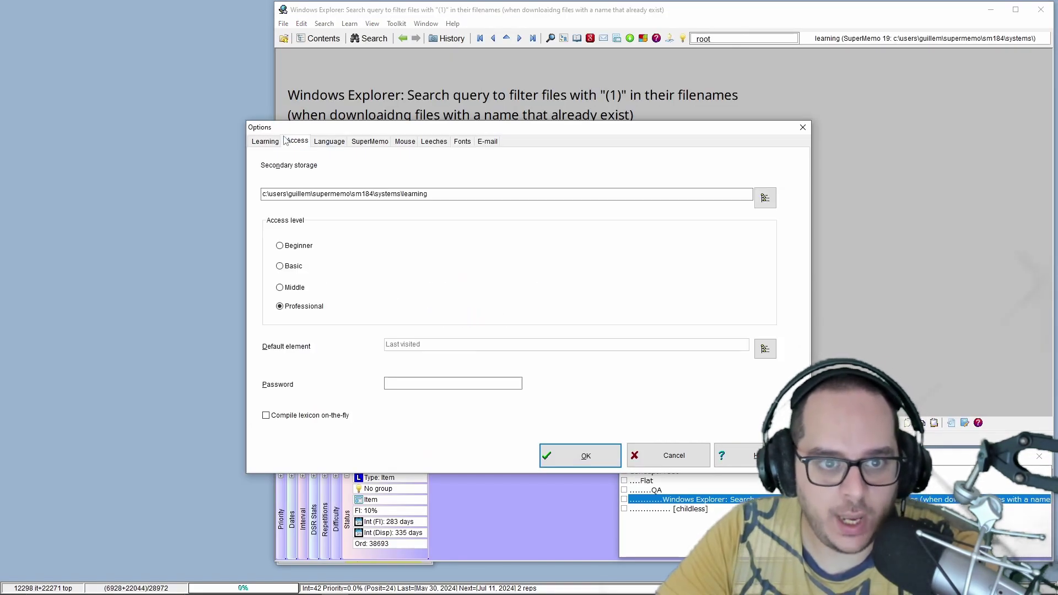
click(370, 141)
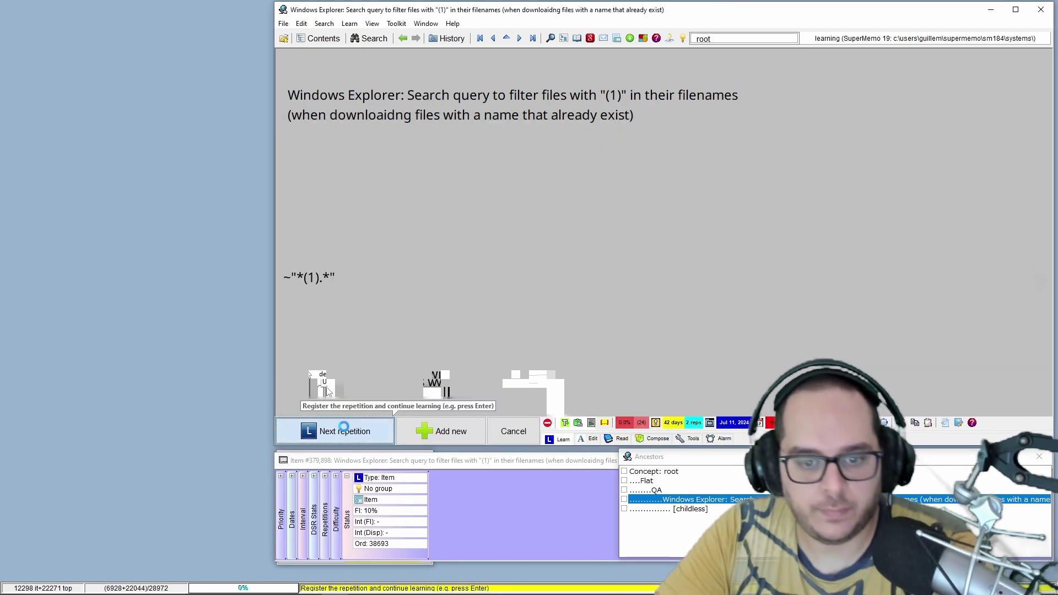
Advance to the Jeff Bezos Google account card, reveal its answer and give it the thumbs-up grade
click(344, 428)
click(345, 431)
click(345, 431)
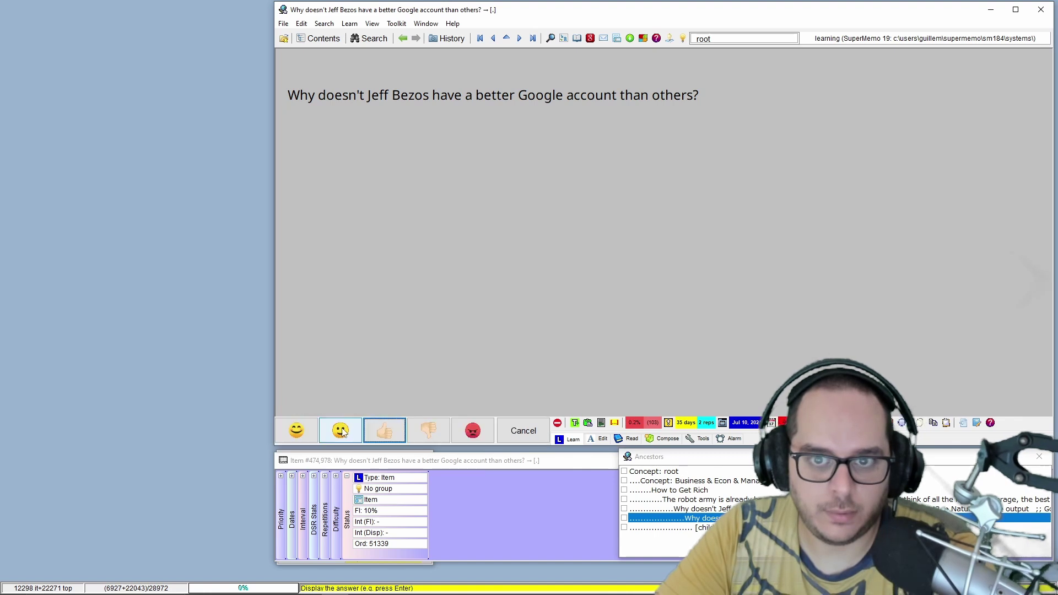
click(385, 432)
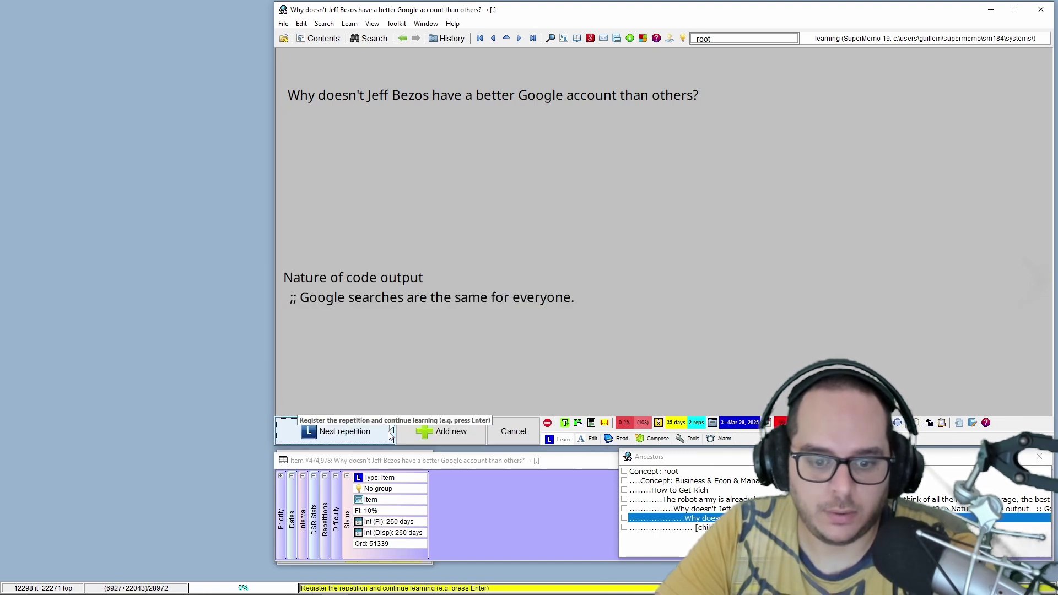
Advance past the blank task to the MAPK activity card, reveal its answer and give it the lowest grade
click(387, 435)
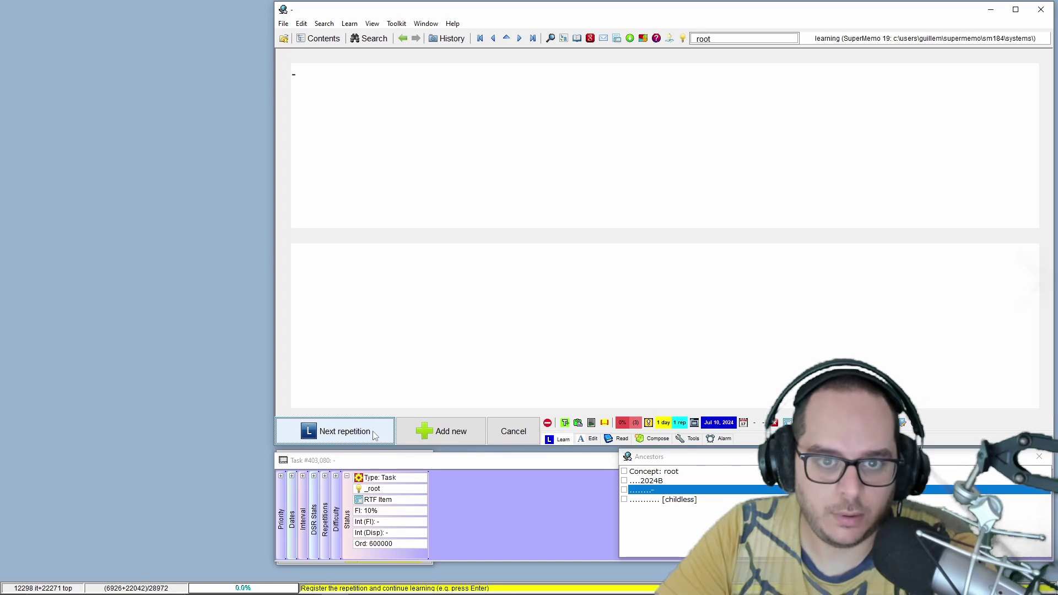
click(374, 435)
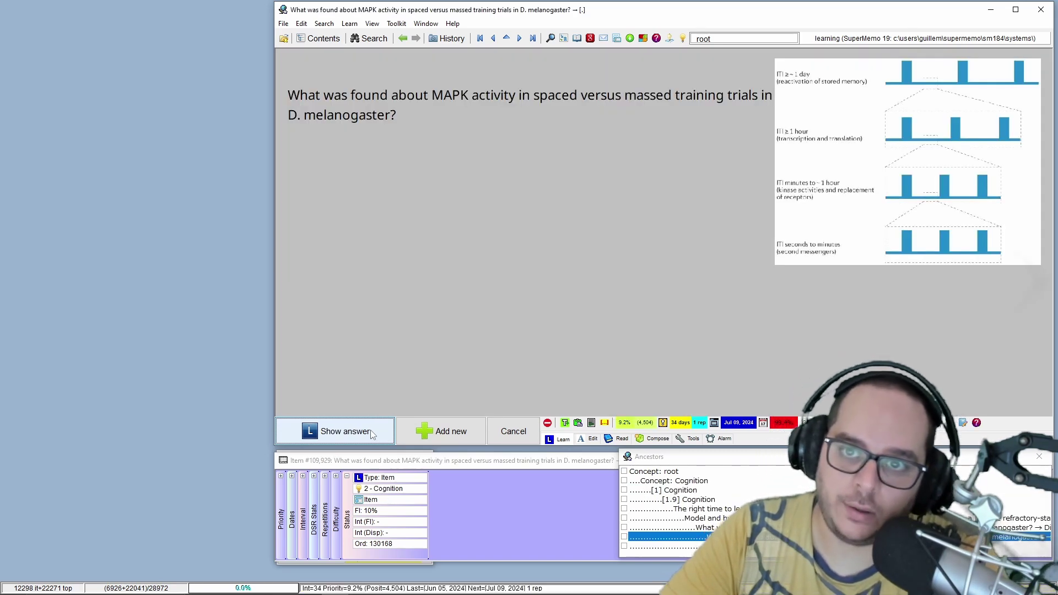
click(371, 431)
click(464, 440)
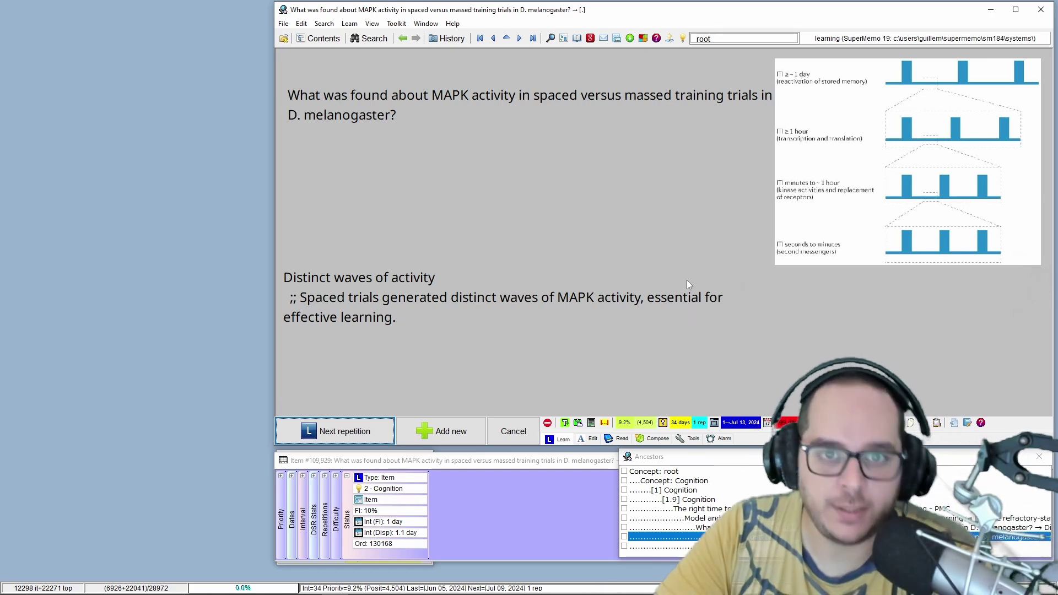
Try setting the sound feedback to Custom in the program options, closing them without saving
click(386, 25)
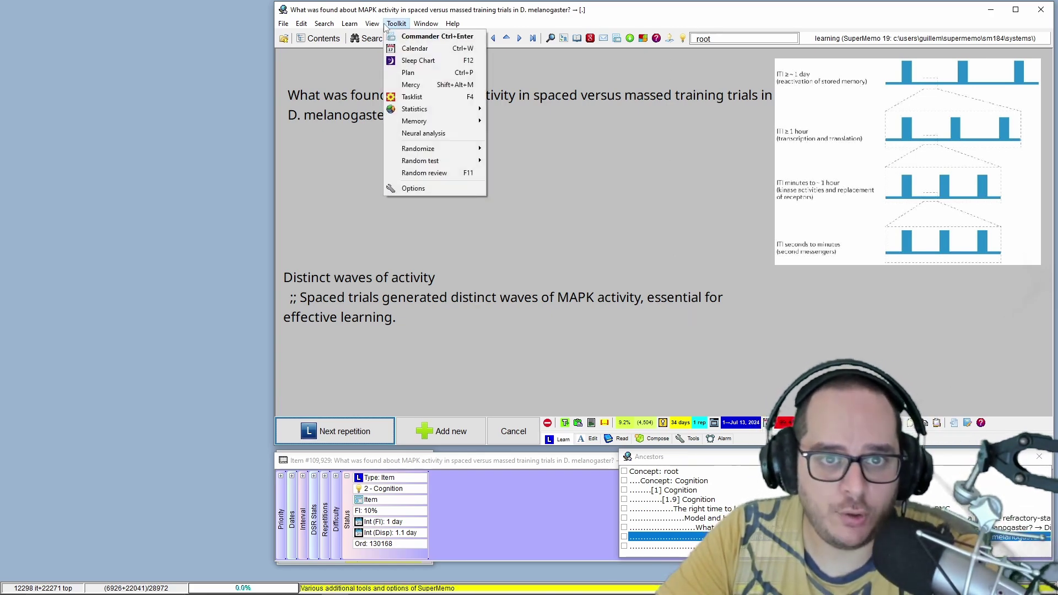
click(394, 192)
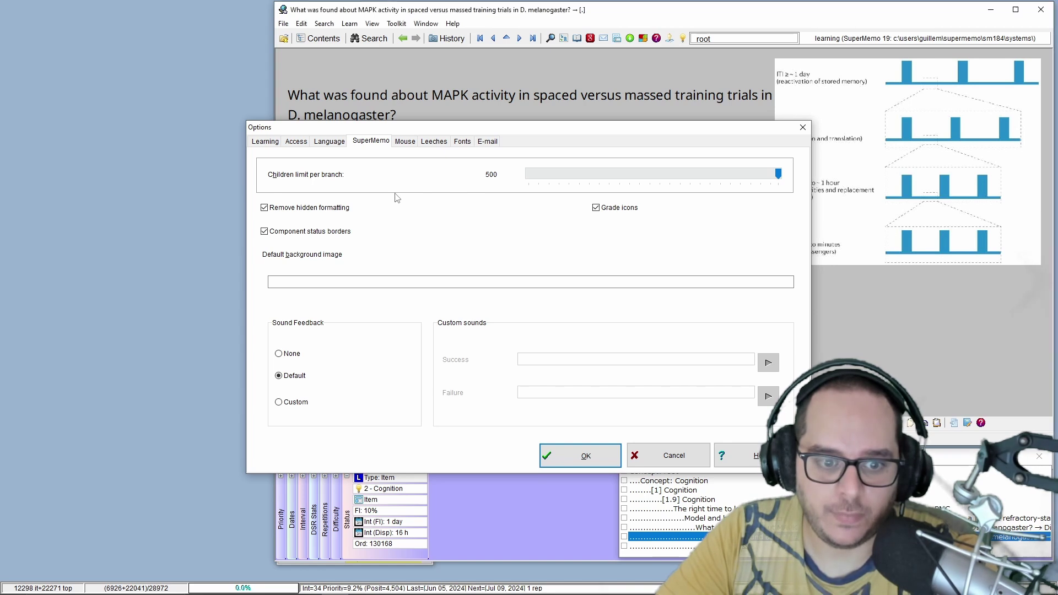
click(279, 402)
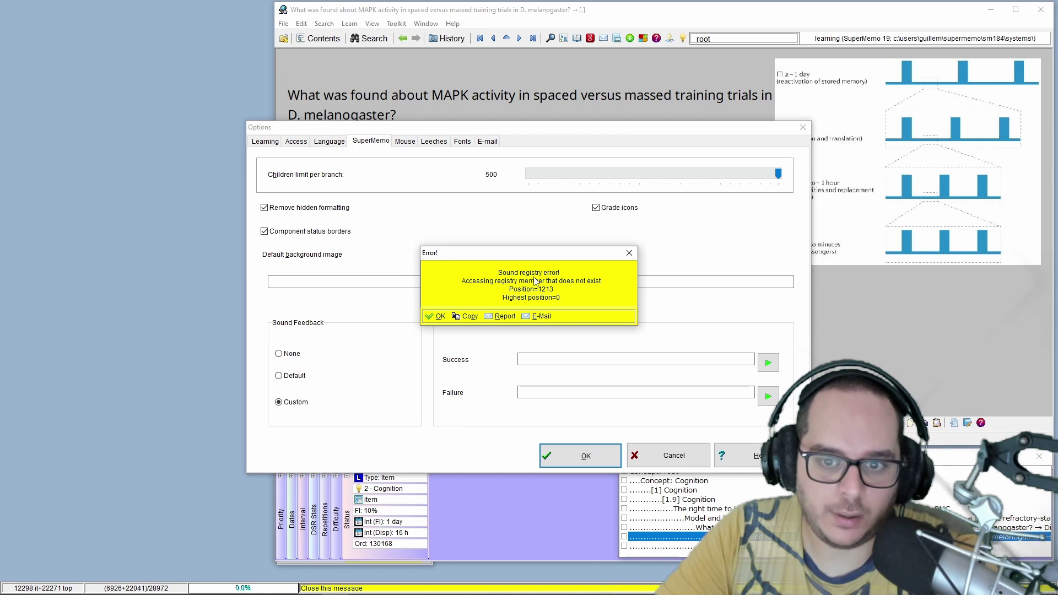
click(440, 318)
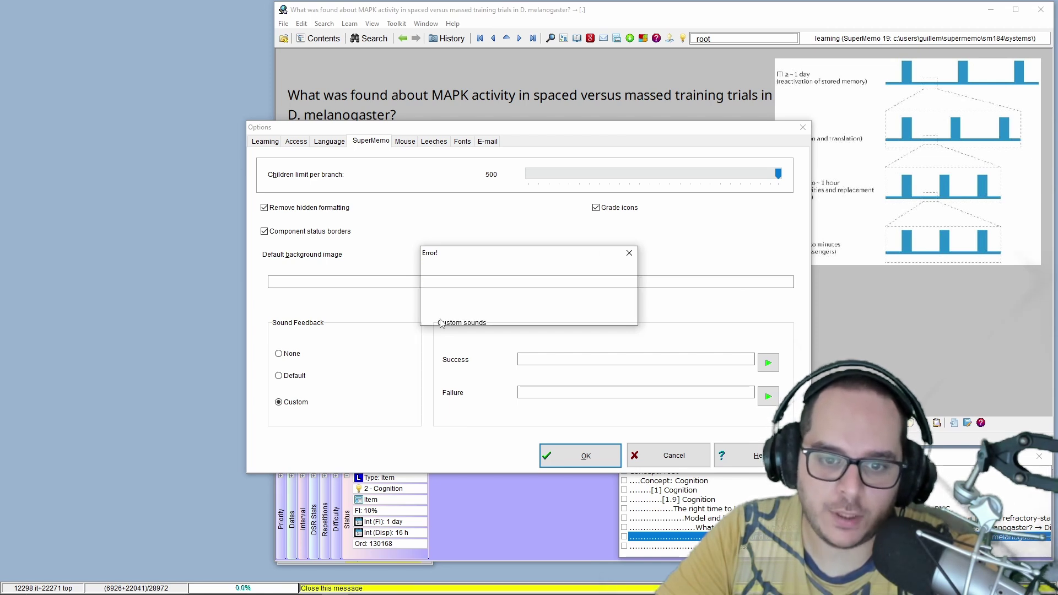
click(441, 318)
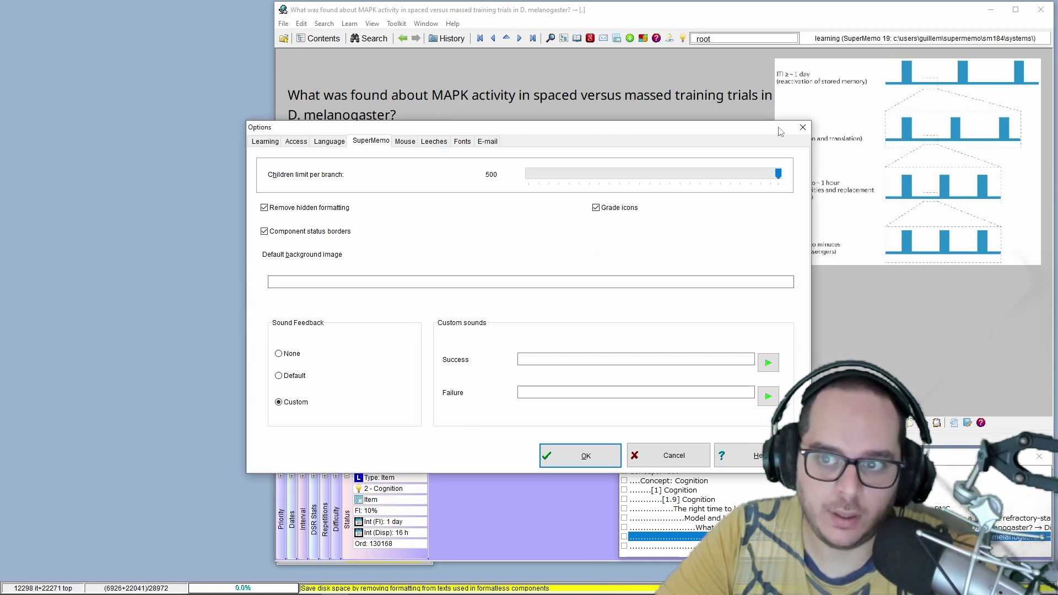
click(800, 128)
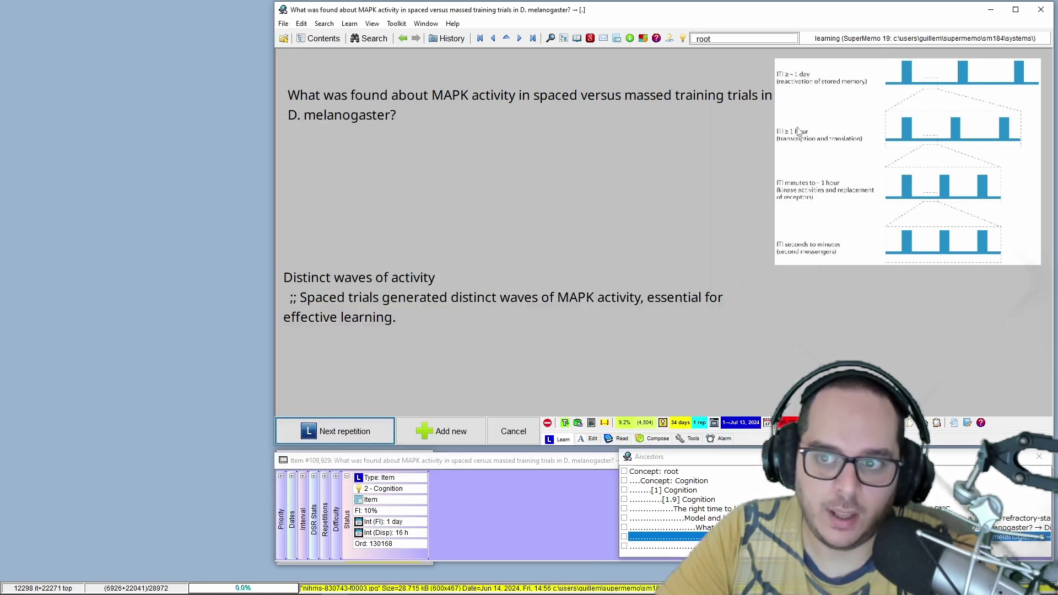
Examine the custom success and failure sound fields under Custom sound feedback, closing the options without saving
click(323, 23)
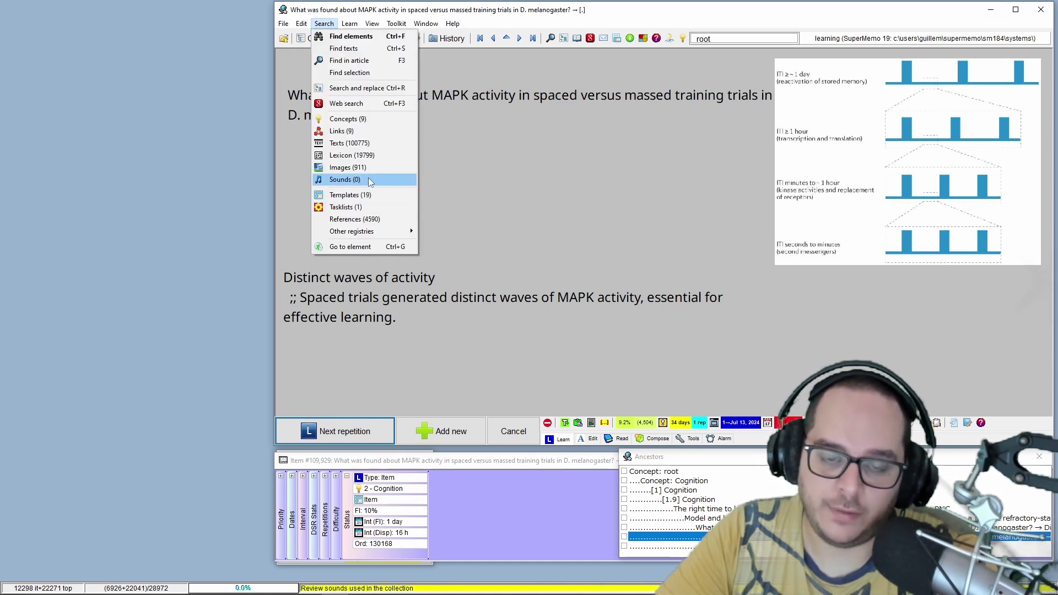
click(495, 133)
click(423, 24)
mouse_move(397, 24)
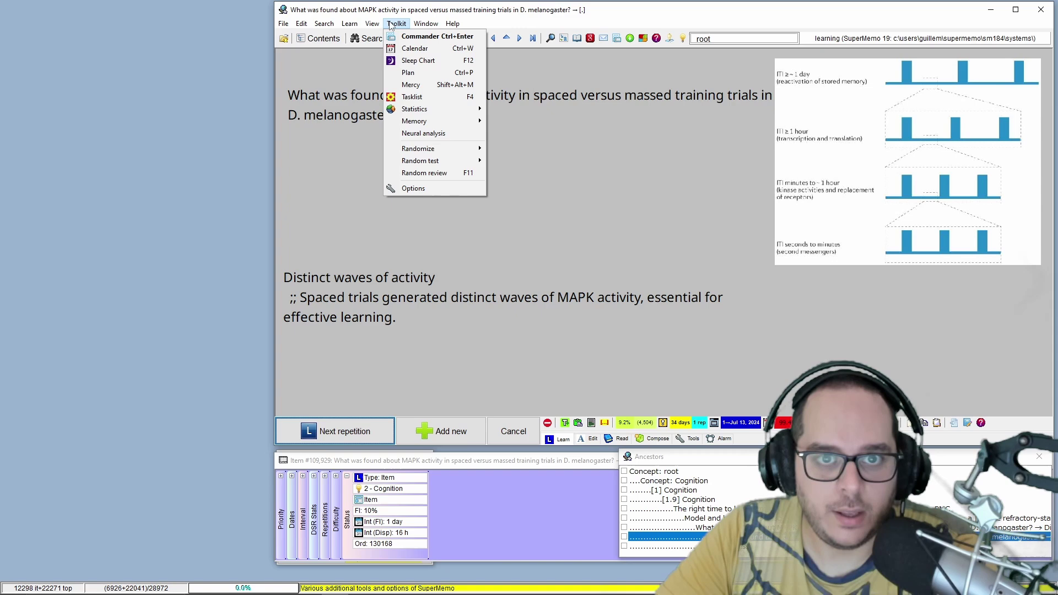
click(410, 188)
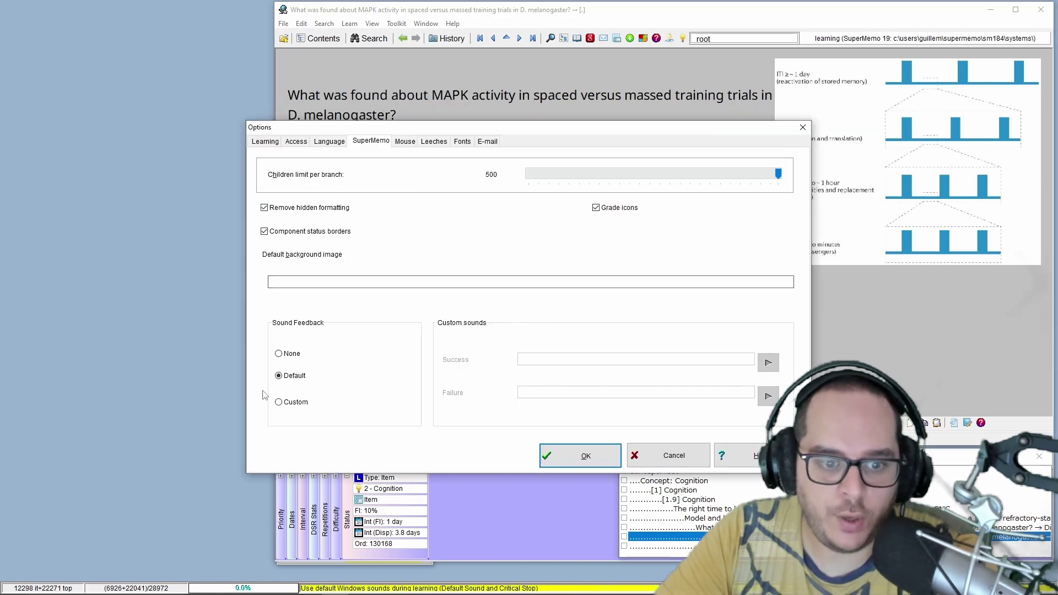
click(279, 402)
click(546, 358)
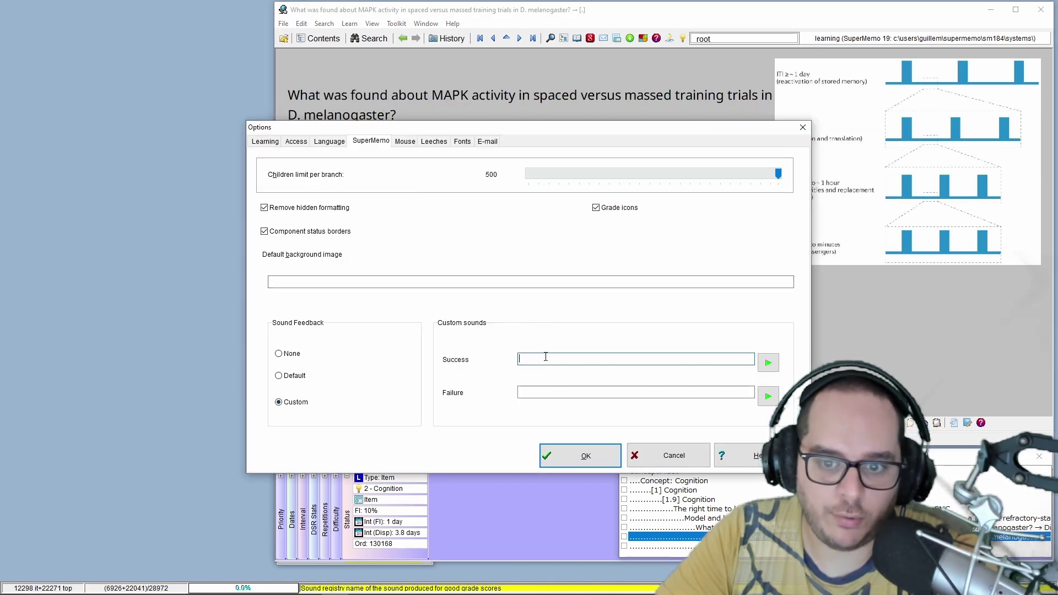
click(435, 317)
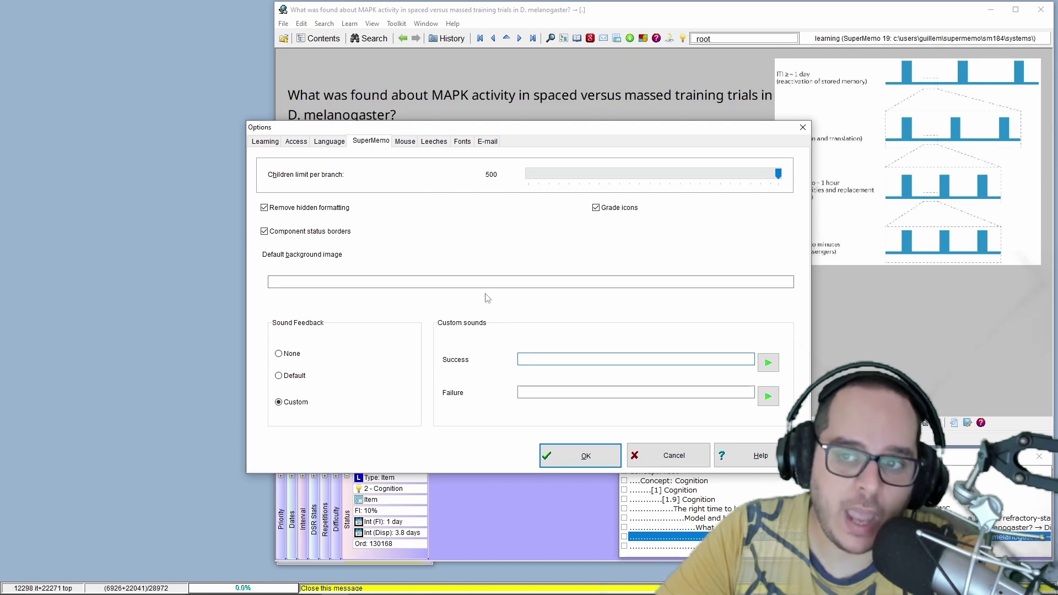
click(803, 128)
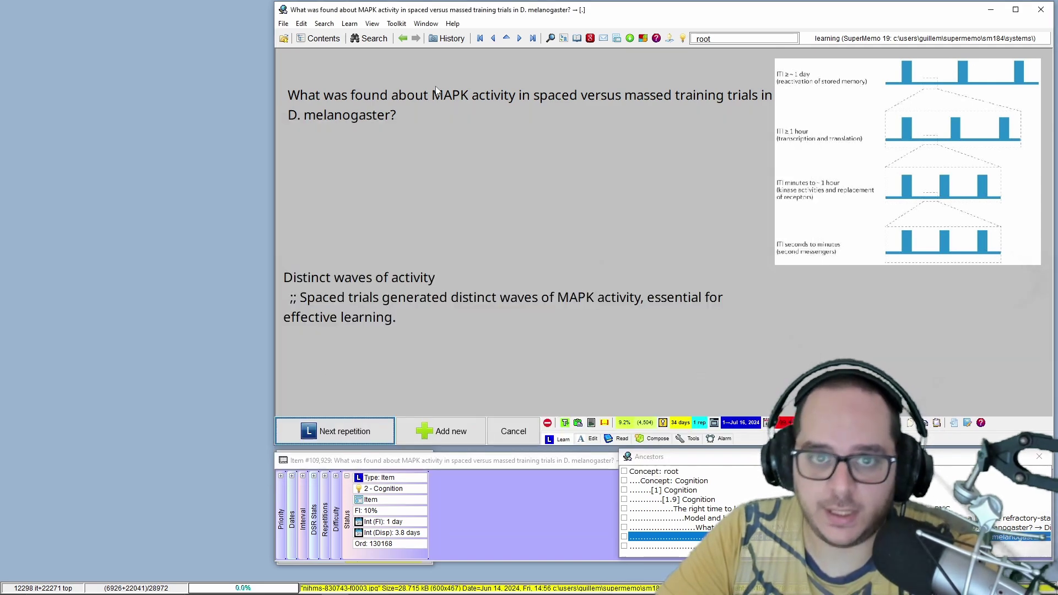
Open the registry of sounds used in the collection and move its window over the card
click(328, 23)
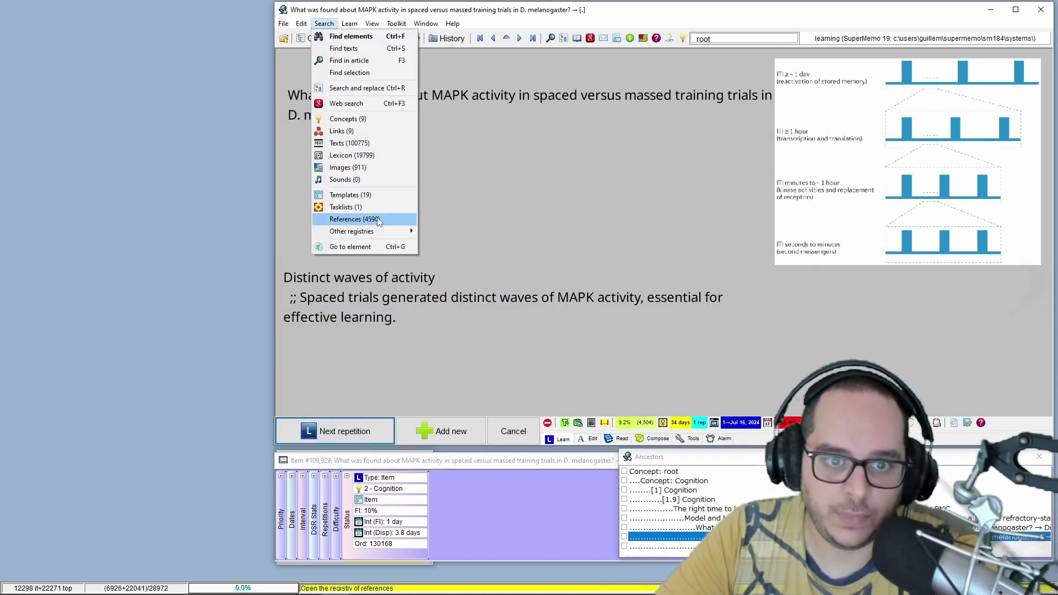
click(357, 182)
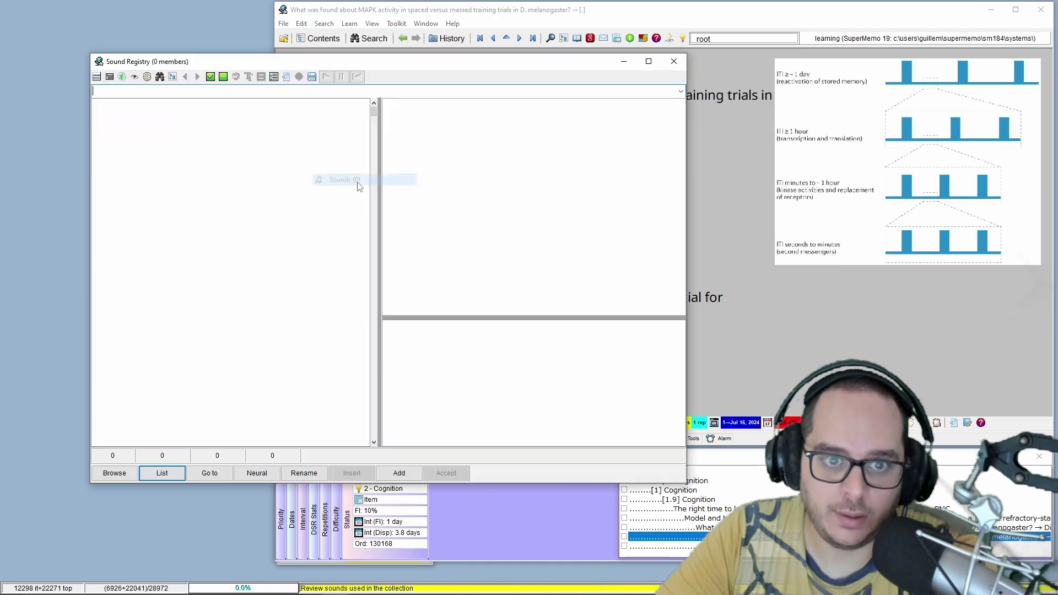
drag(336, 62, 505, 119)
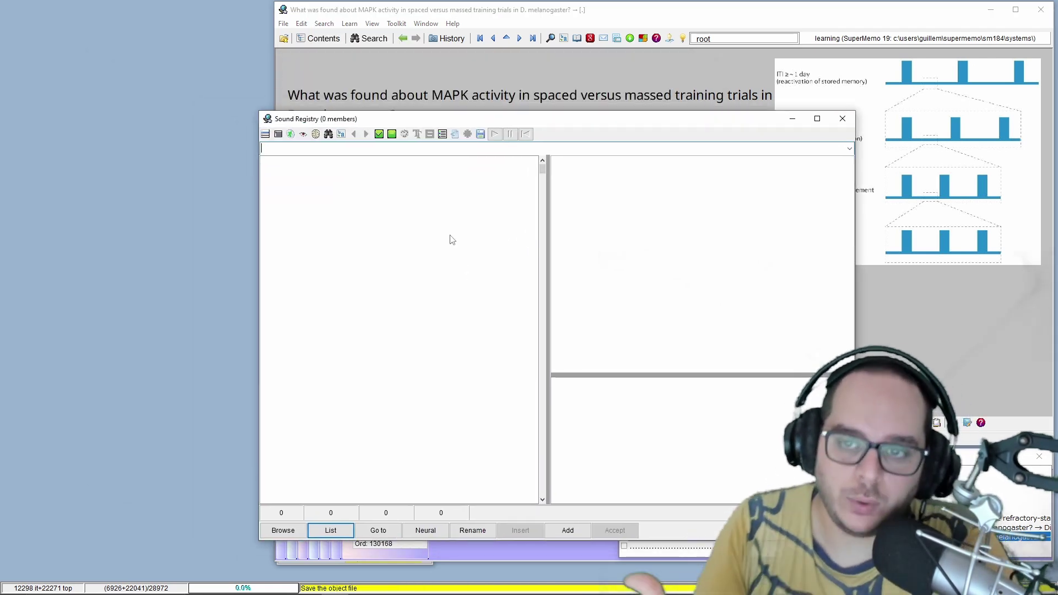
Switch to the browser and search Pixabay's sound effects for "success"
key(alt+Tab)
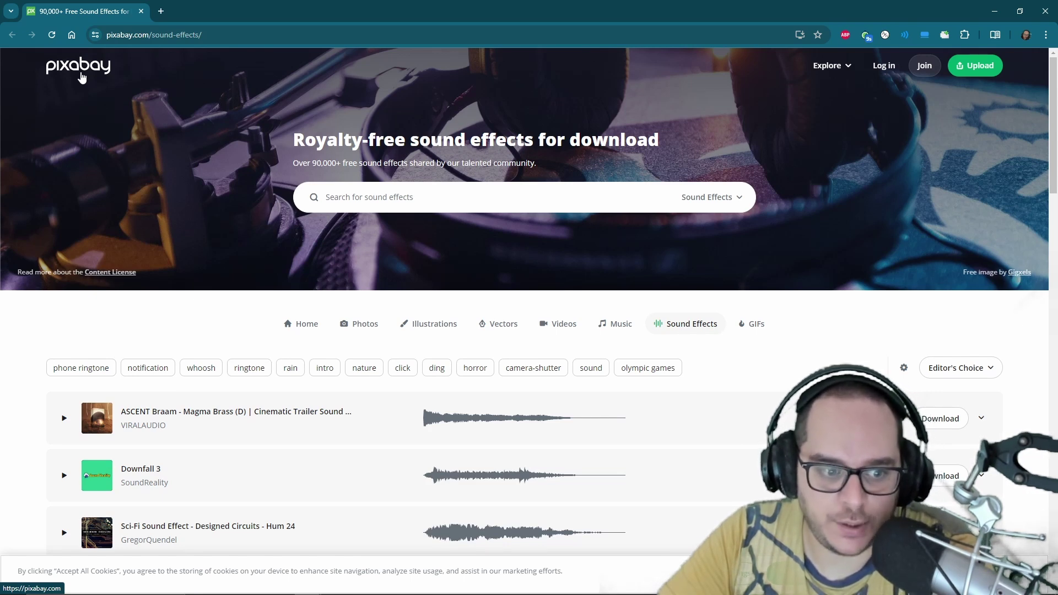
click(345, 202)
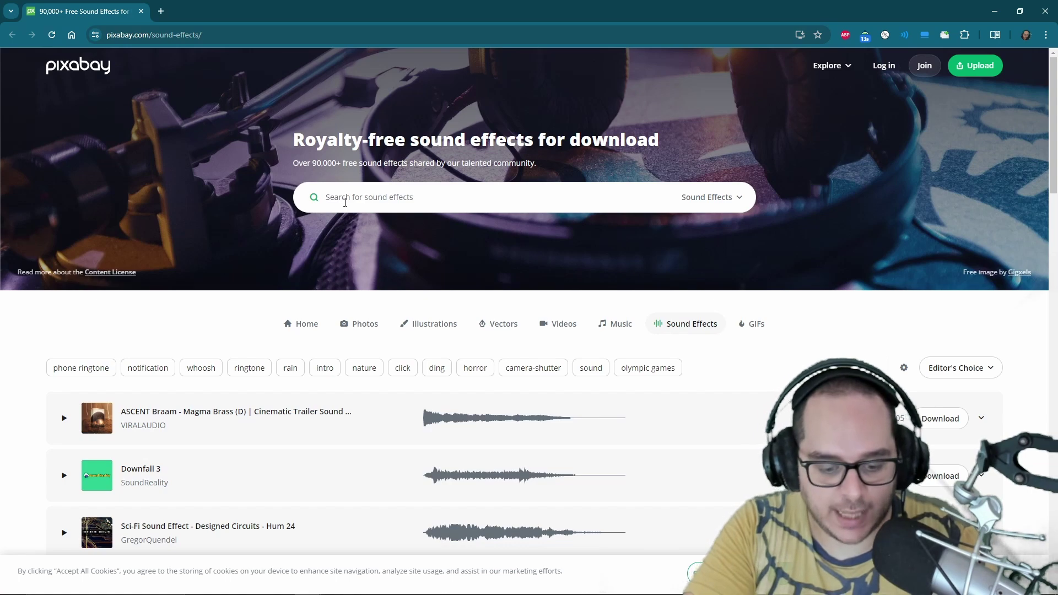
text(success)
key(Return)
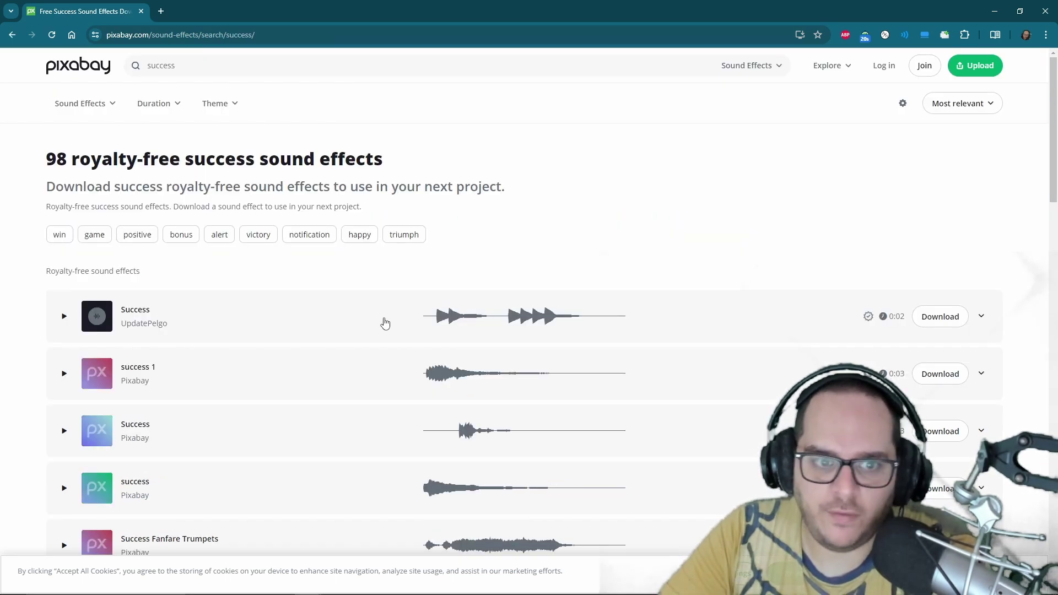
Preview MISSION SUCCESS! and Short Success Sound Glockenspiel Treasure Video Game, and download the glockenspiel sound
scroll(385, 324, down, 4)
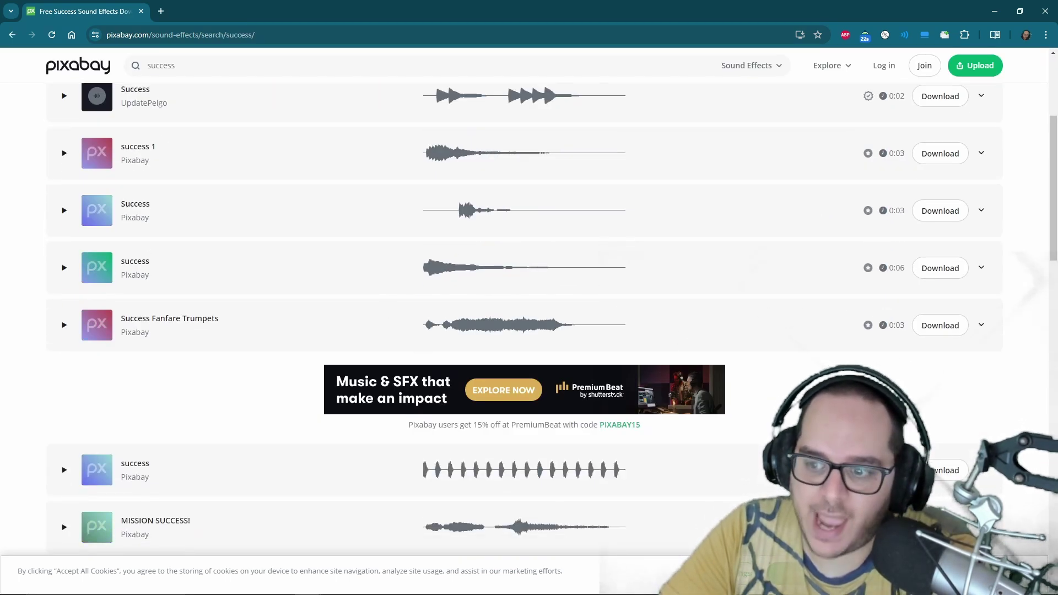
scroll(529, 320, down, 3)
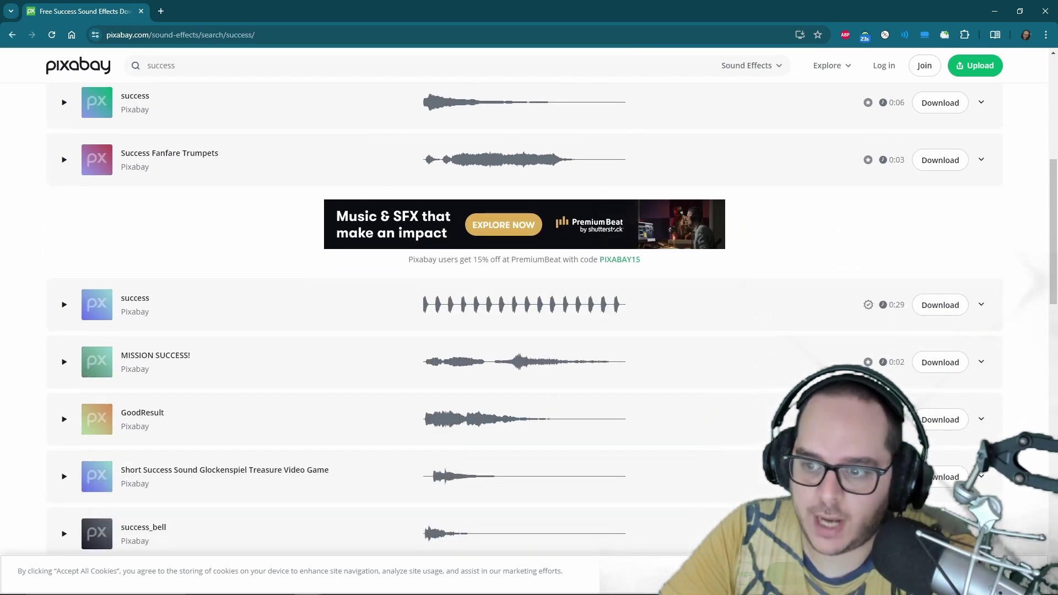
click(63, 362)
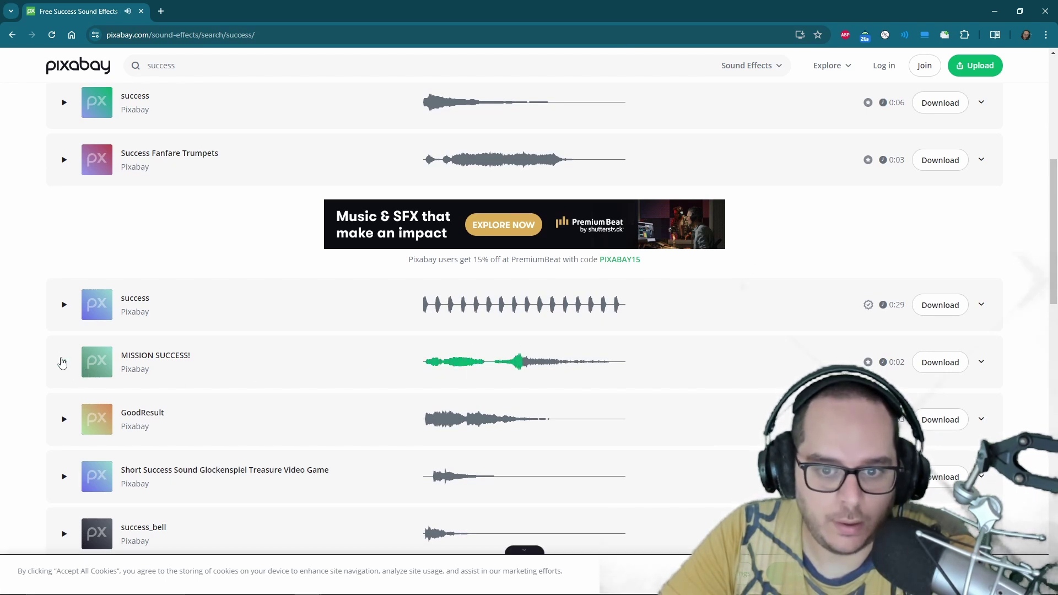
click(64, 479)
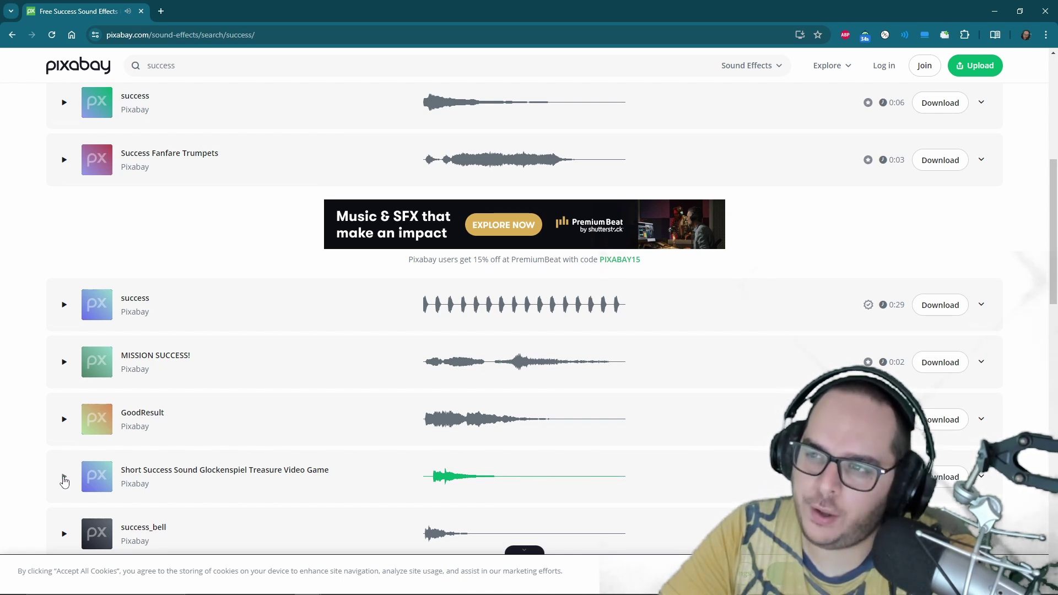
scroll(64, 483, down, 1)
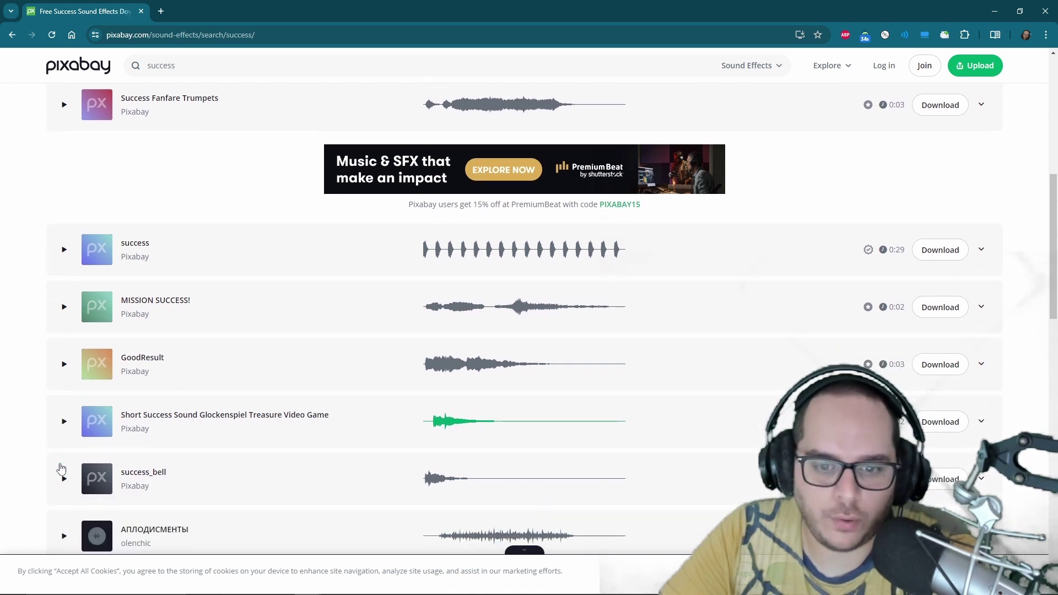
click(65, 423)
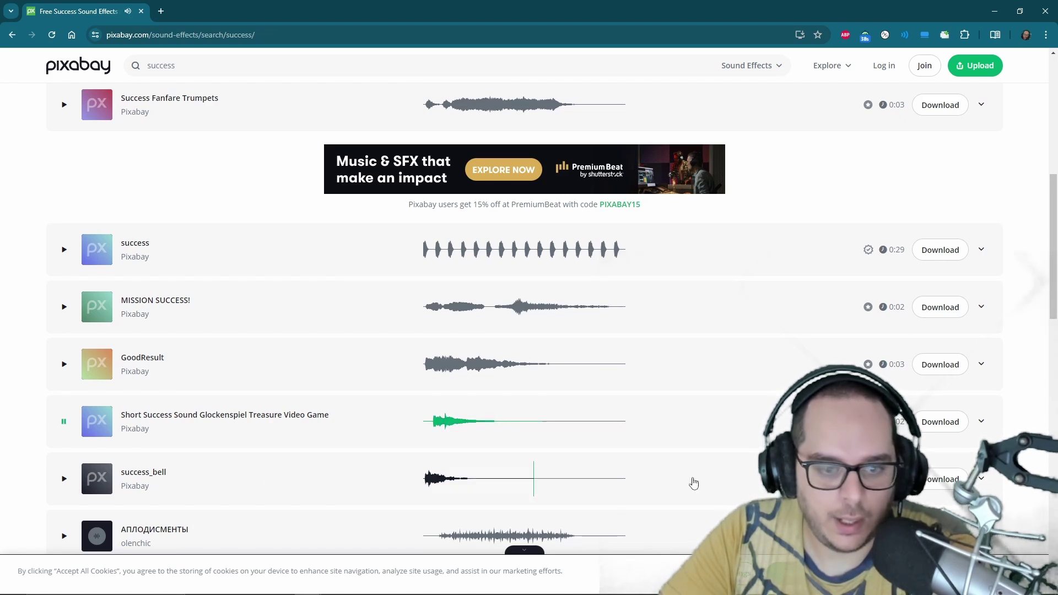
click(941, 432)
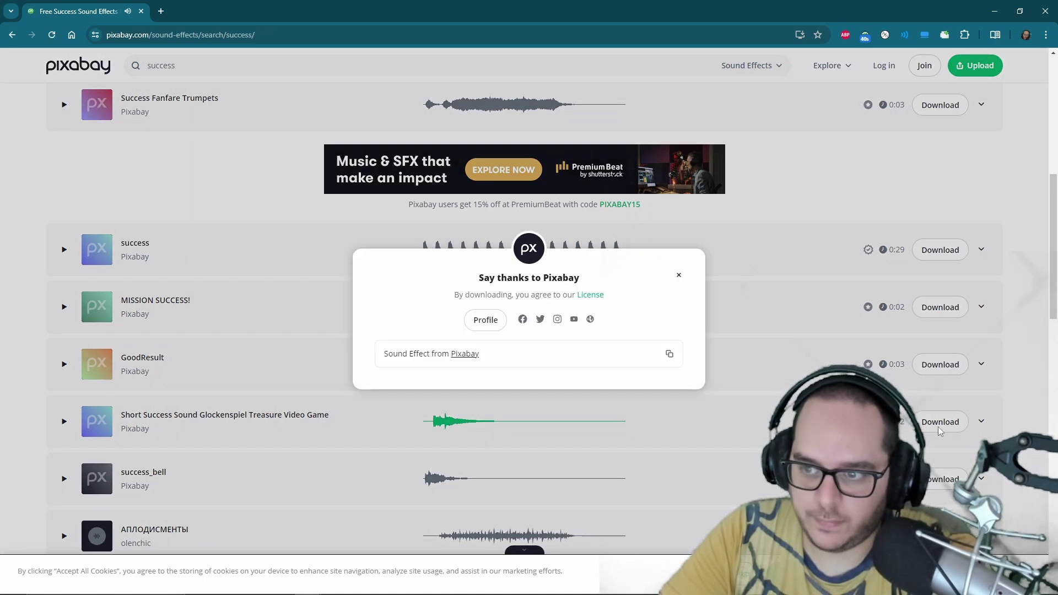
Dismiss the thank-you message, search the sound effects for "lapse", and preview Short Nuisance Alarm and ECU-(A-XX)69
click(678, 274)
scroll(751, 191, up, 8)
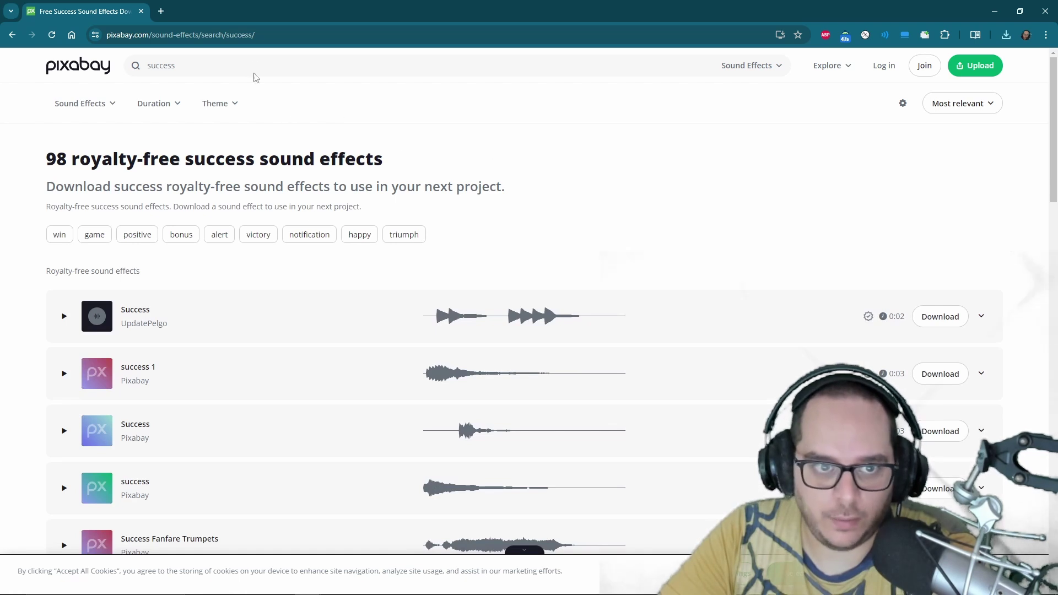
drag(256, 77, 125, 71)
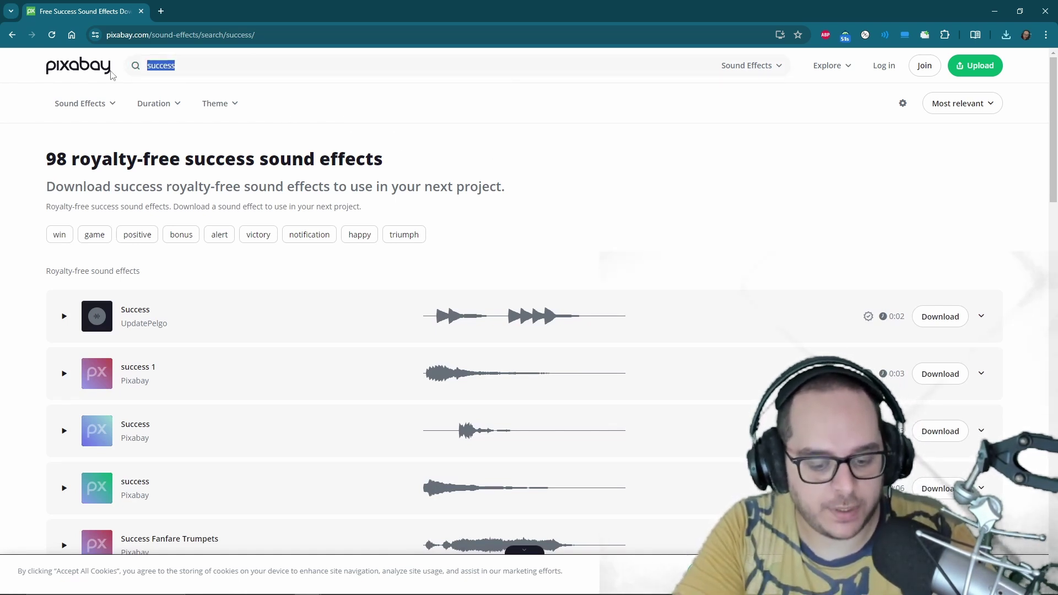
text(lapse)
key(Return)
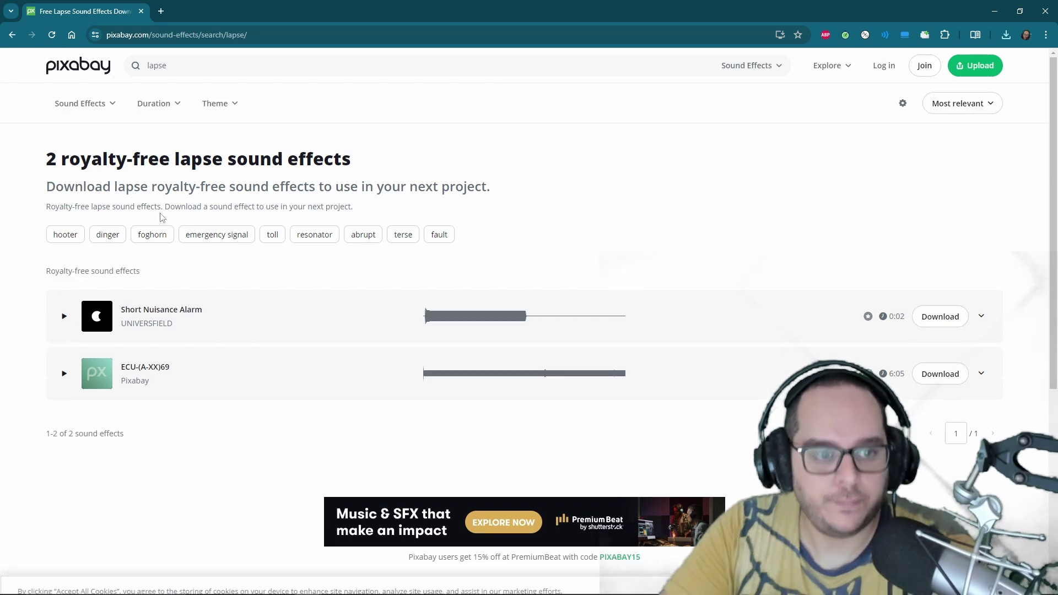
click(64, 318)
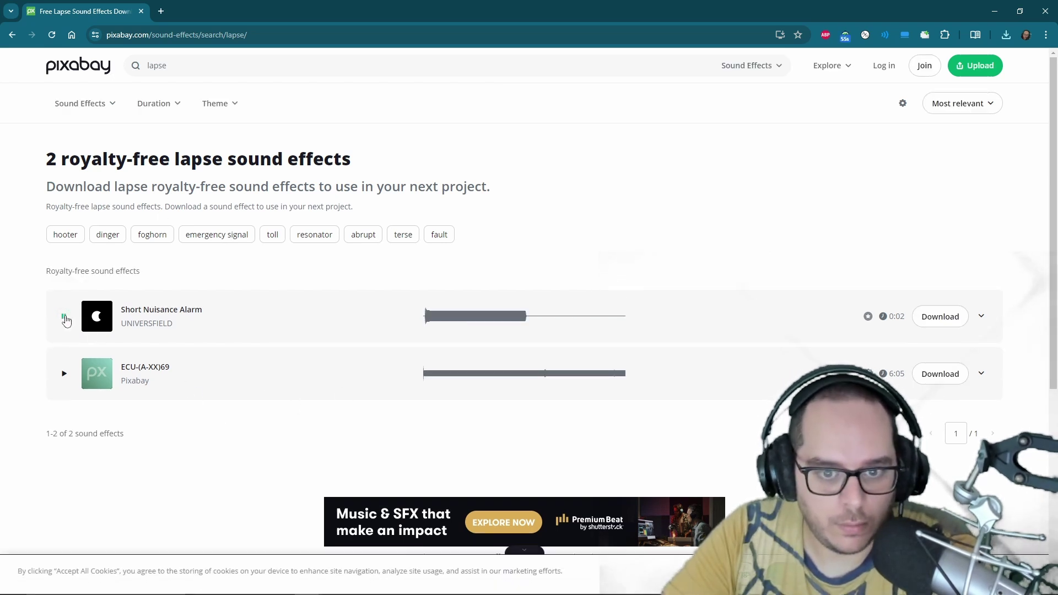
click(64, 375)
click(63, 379)
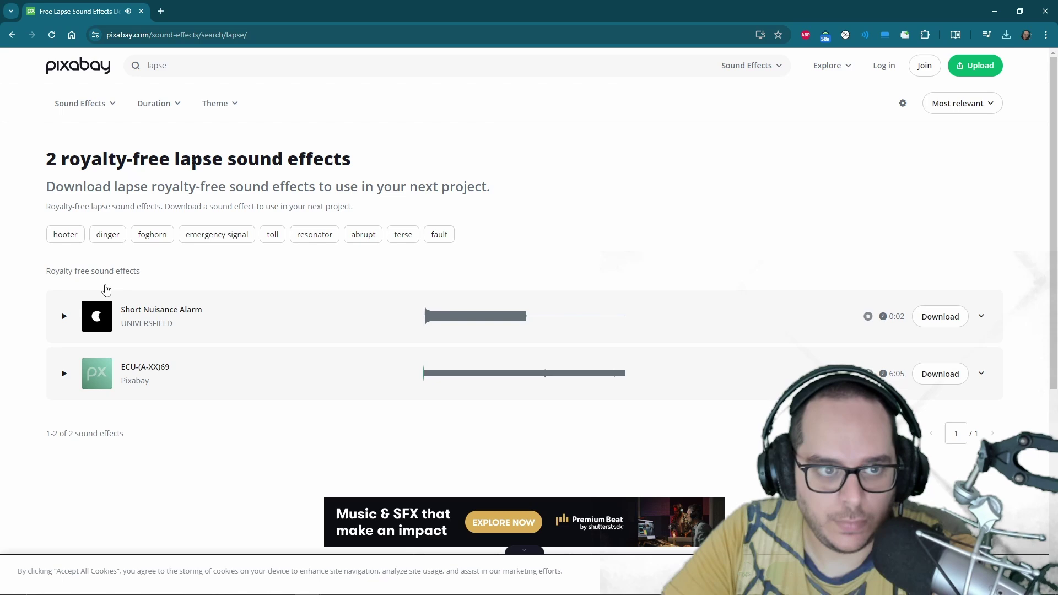
Search the sound effects for "fail" and preview the Fail and Game Fail Sounds results
double_click(175, 62)
text(fai)
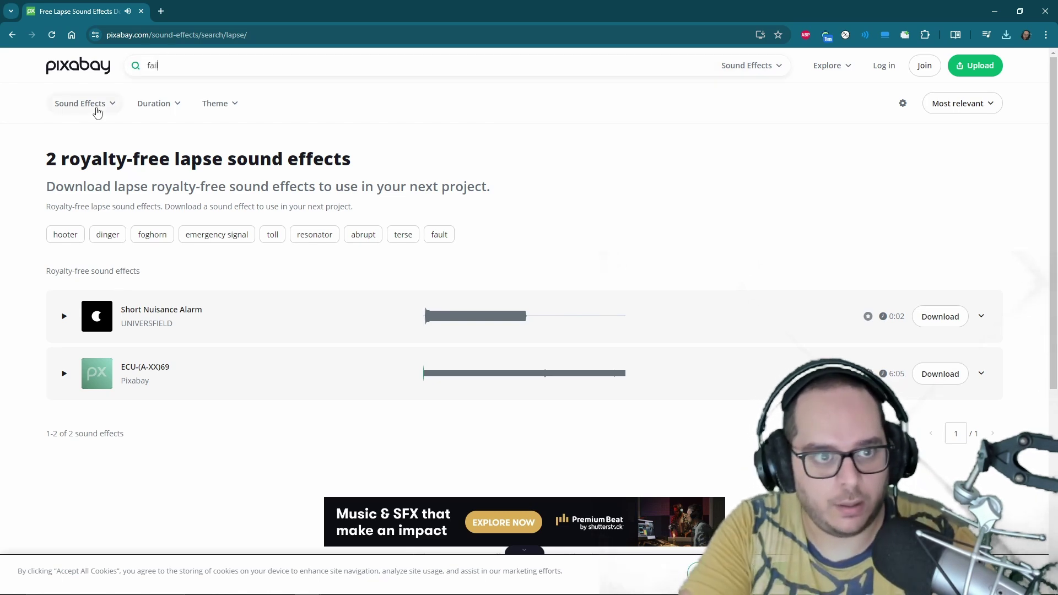
text(l)
key(Return)
scroll(174, 313, down, 1)
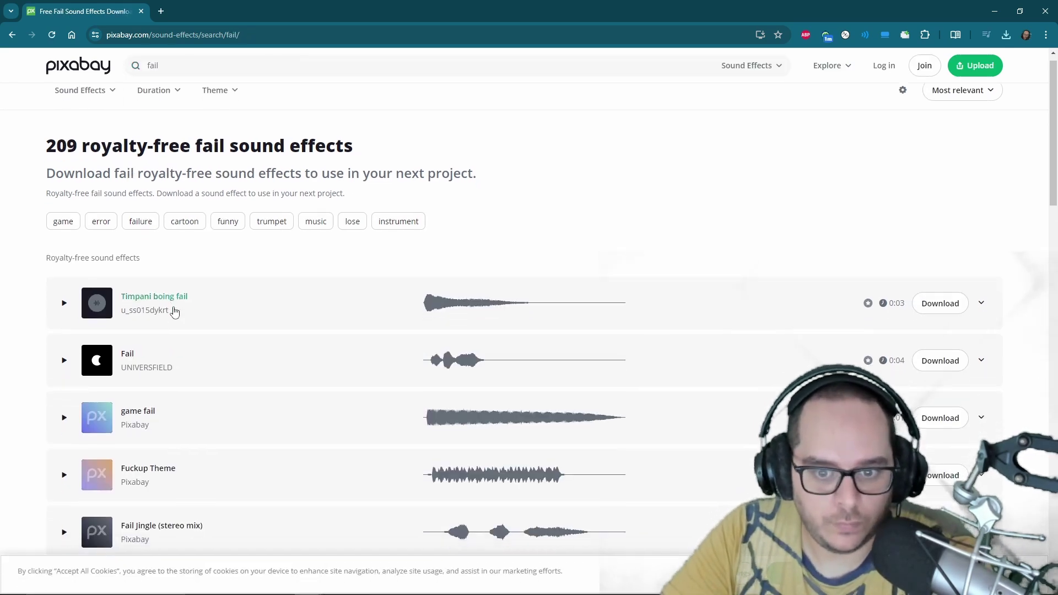
scroll(174, 312, down, 3)
click(63, 208)
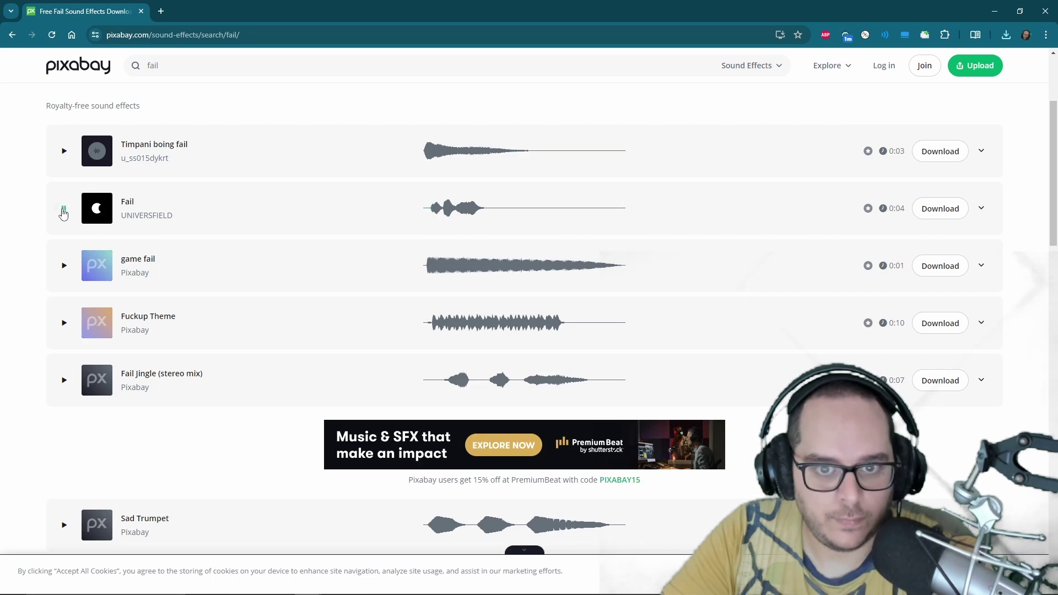
scroll(72, 276, down, 6)
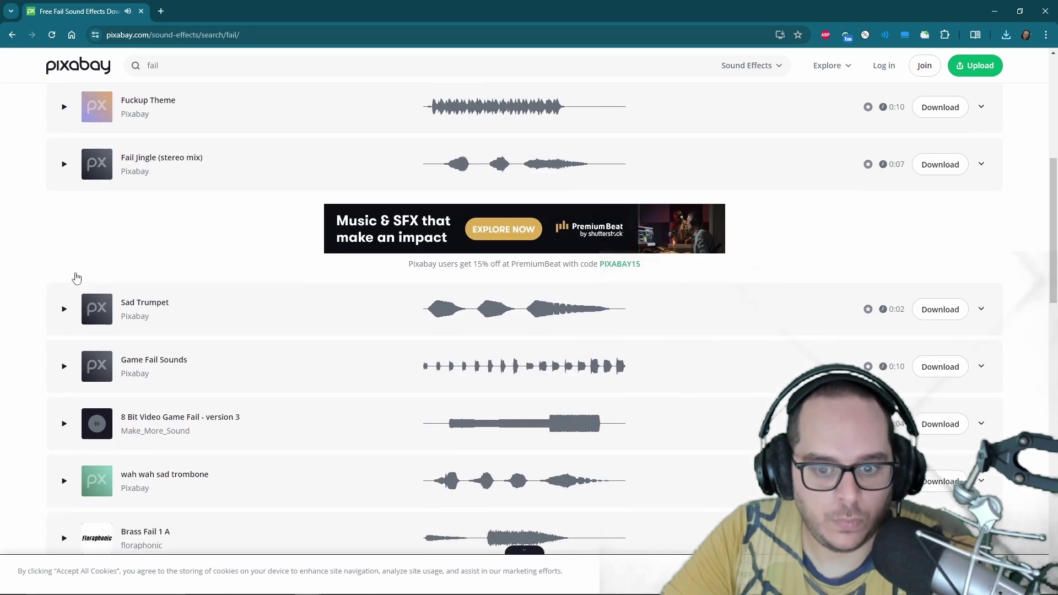
click(64, 253)
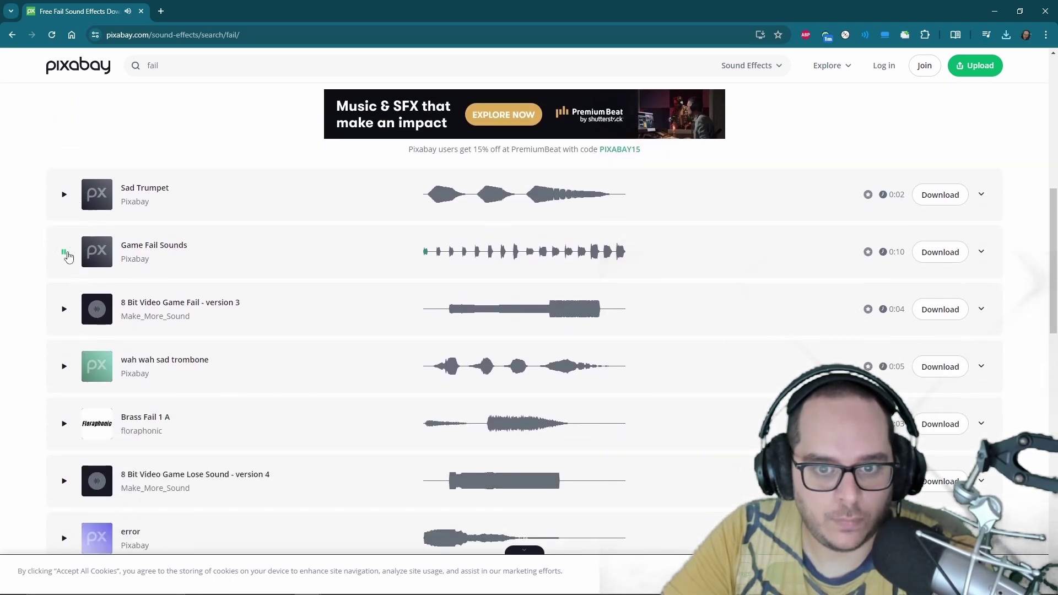
Preview Brass Fail 11 A and Error #5 further down the results, and download Error #5
scroll(66, 298, down, 8)
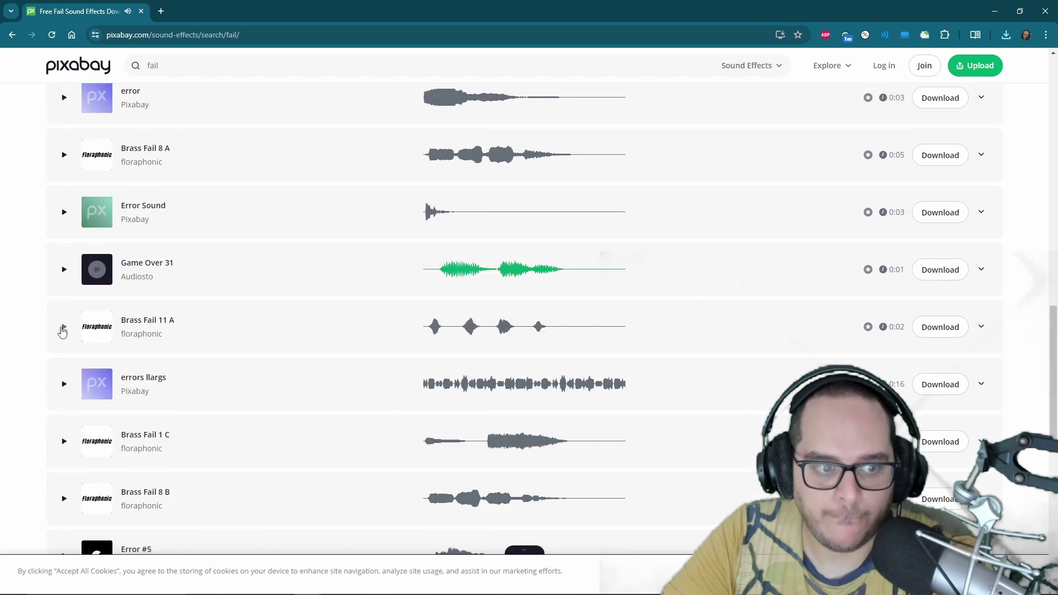
click(64, 328)
scroll(65, 330, down, 4)
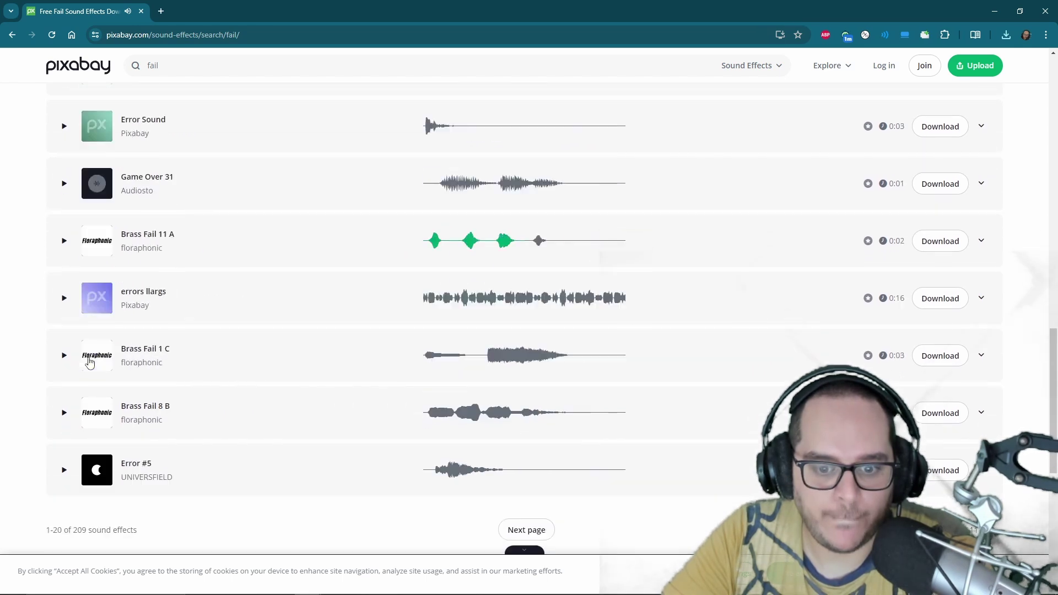
click(65, 335)
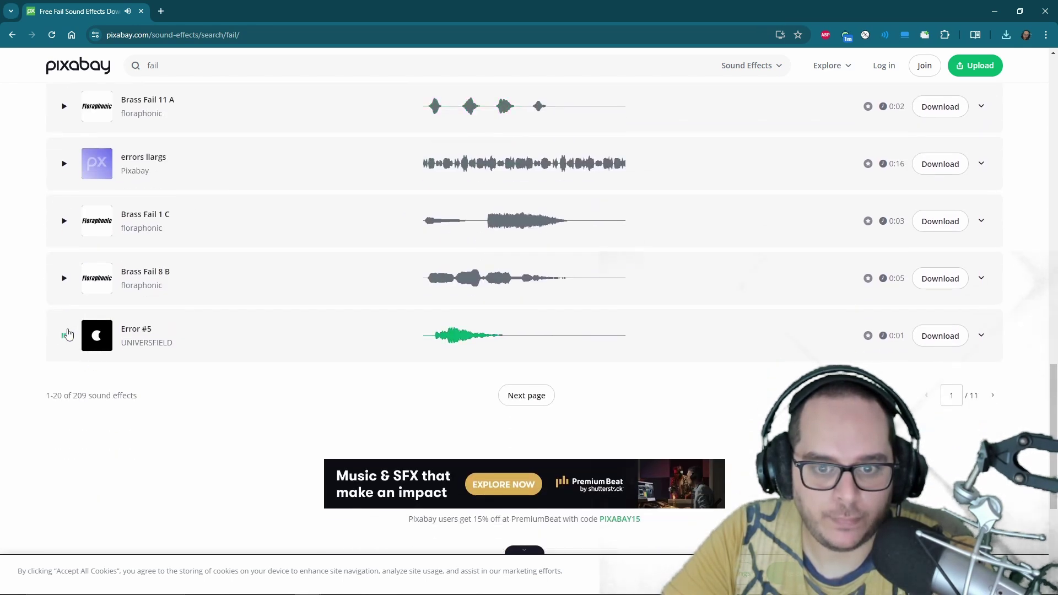
click(952, 342)
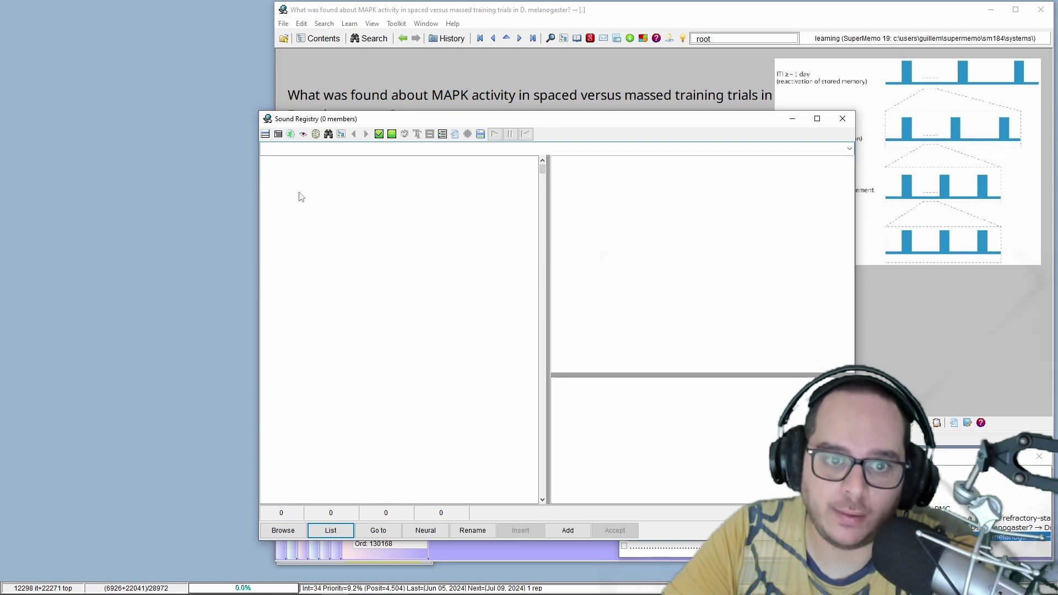
Switch back to SuperMemo, import the downloaded glockenspiel MP3 into the sound registry, and rename it "success"
key(Menu)
mouse_move(313, 228)
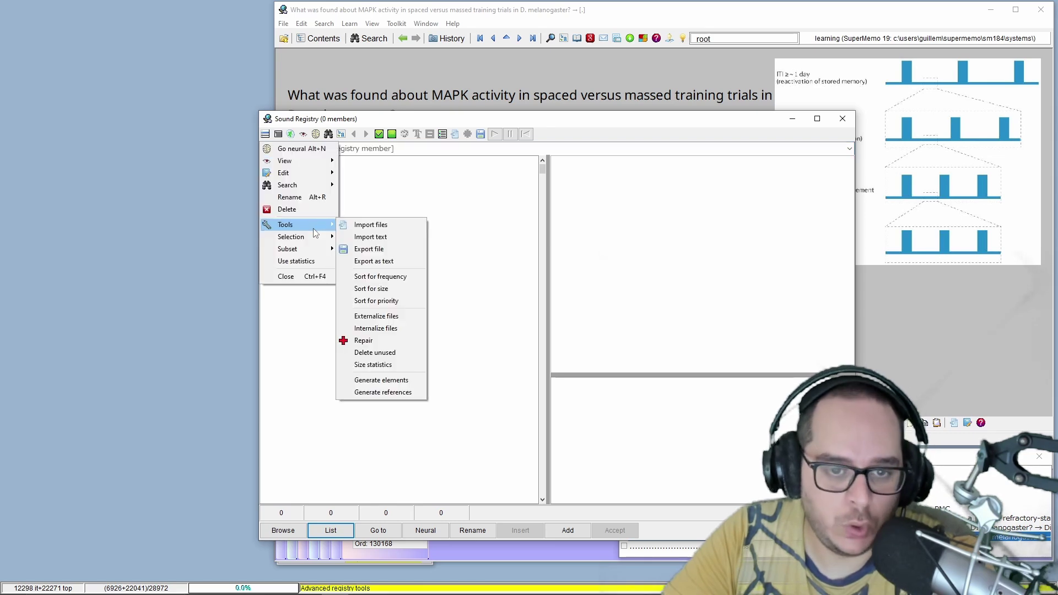
click(362, 227)
key(Return)
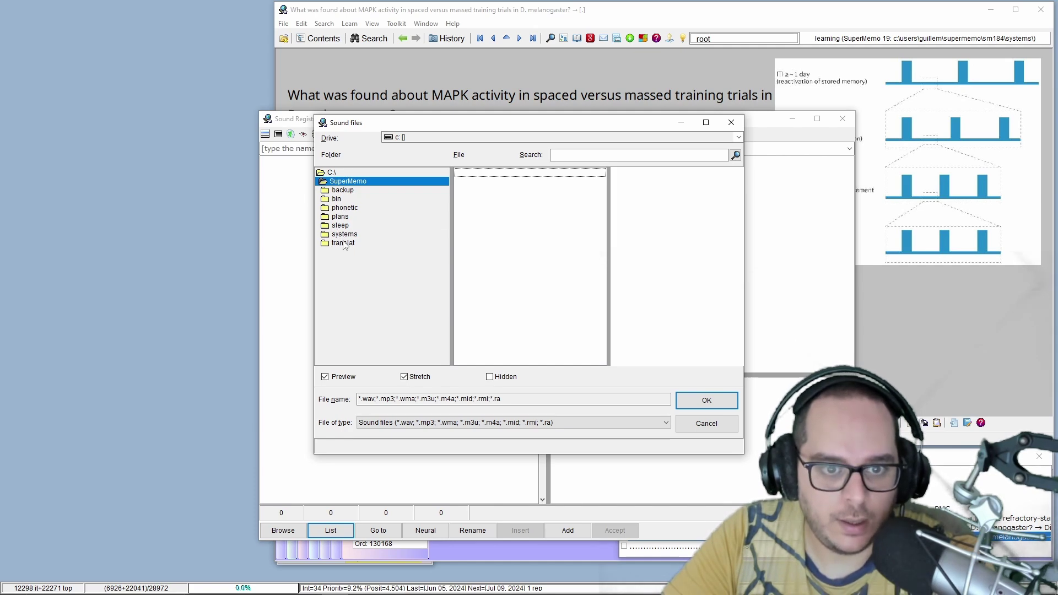
click(706, 402)
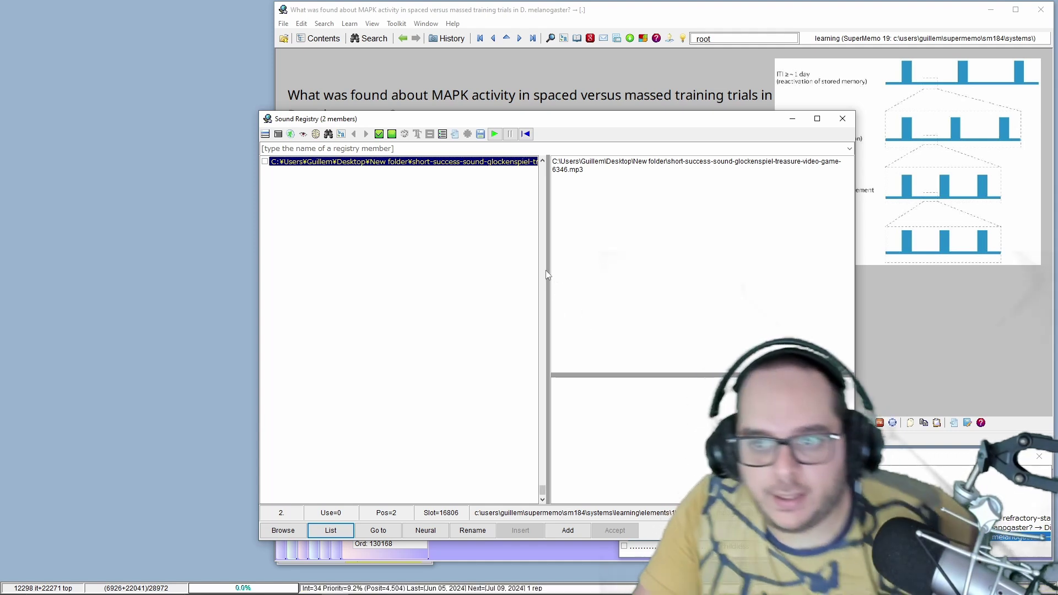
right_click(315, 167)
click(336, 215)
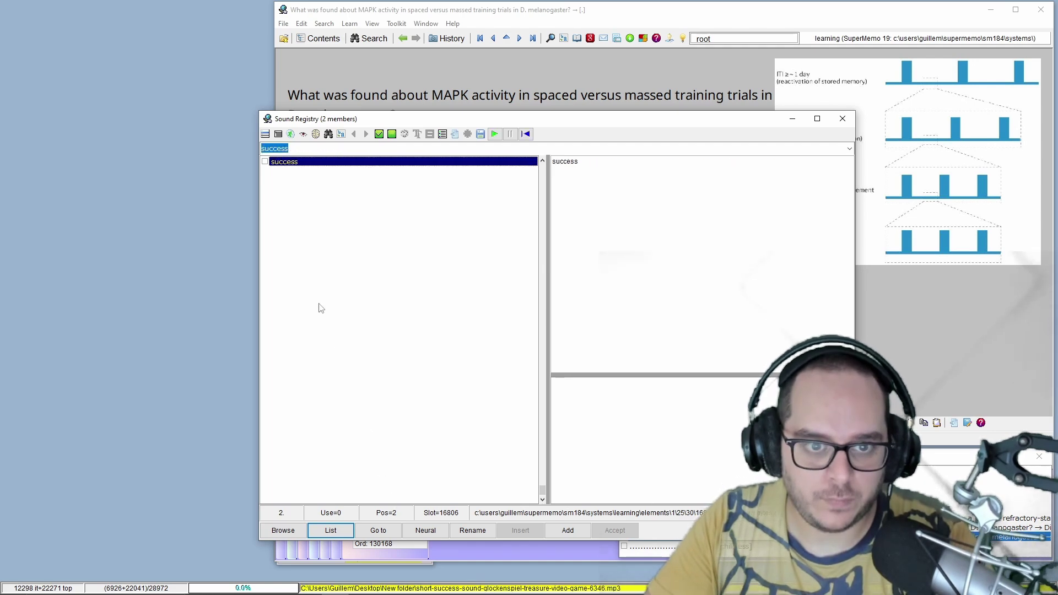
Import error-5-199276.mp3 from the New folder on the desktop into the sound registry, rename it "fail", and close the registry
click(265, 134)
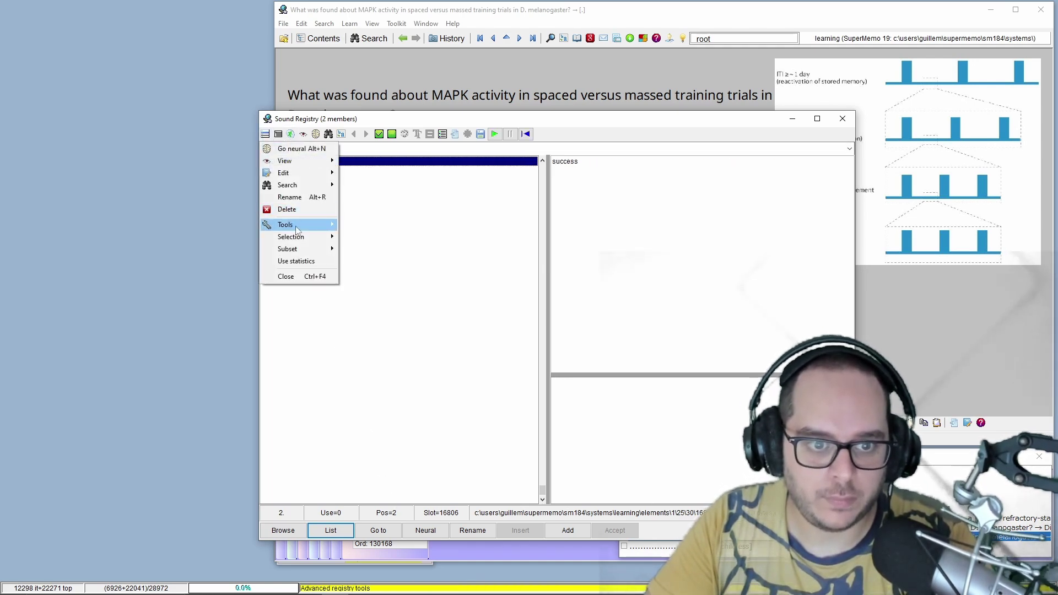
mouse_move(300, 230)
click(365, 226)
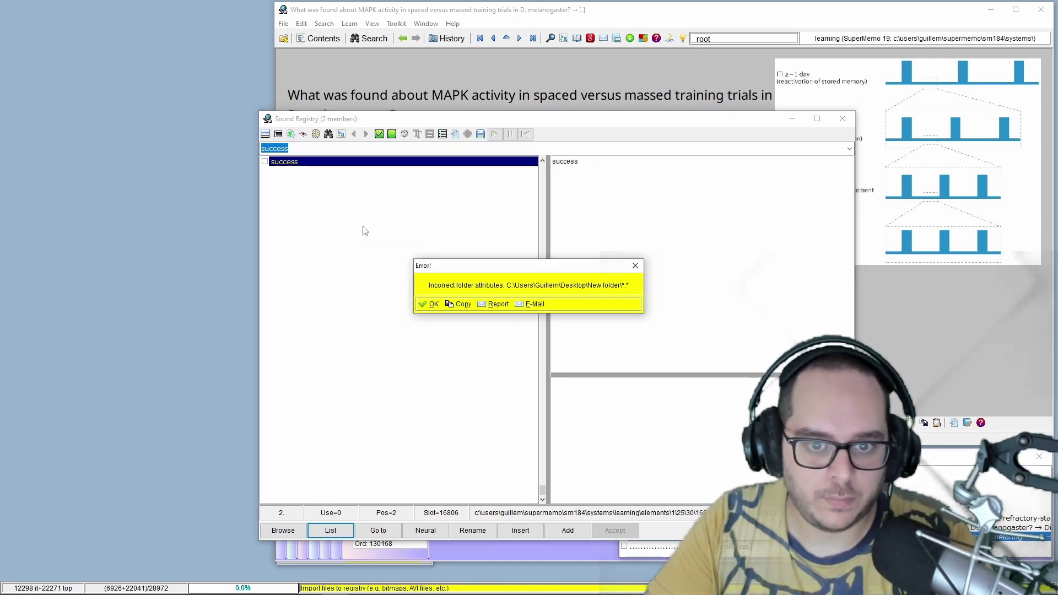
click(432, 304)
click(432, 305)
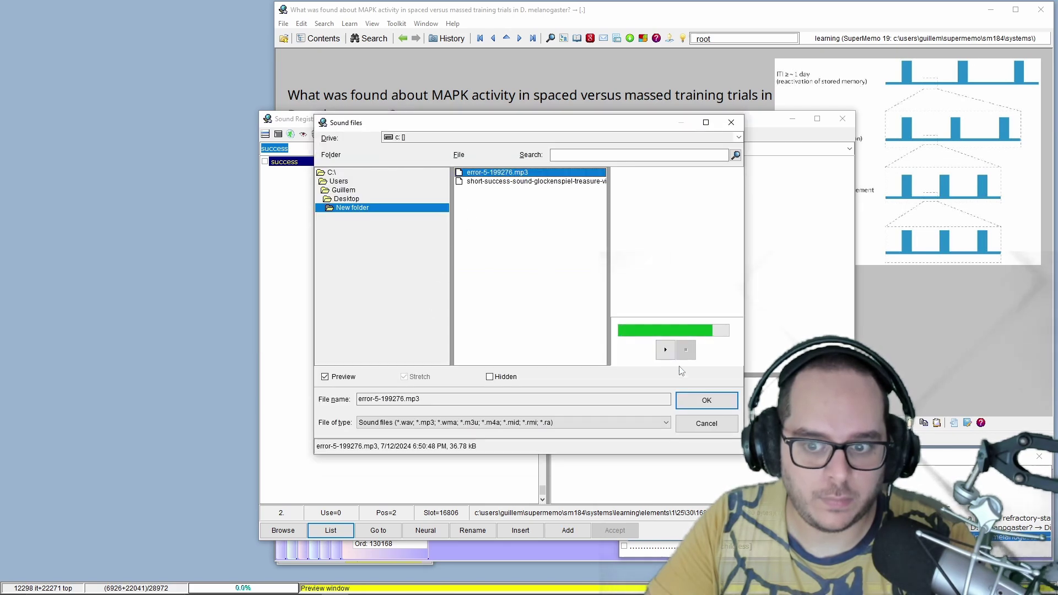
click(709, 398)
text(fail)
click(404, 506)
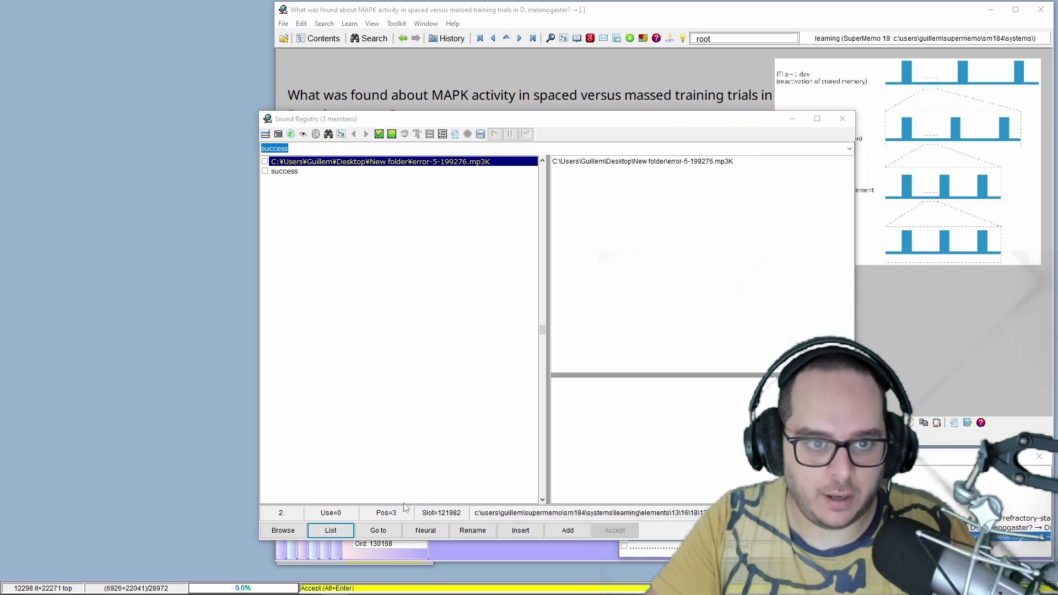
key(Escape)
From the root element, open the options and set sound feedback to Custom, with "sucess" as success sound and "fail" as failure sound
click(481, 38)
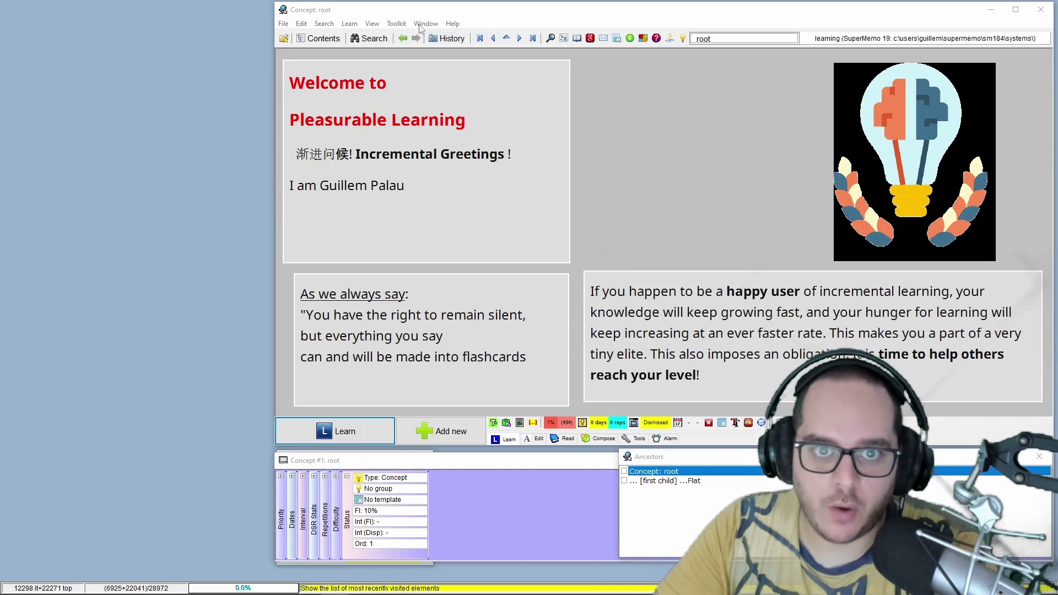
click(396, 23)
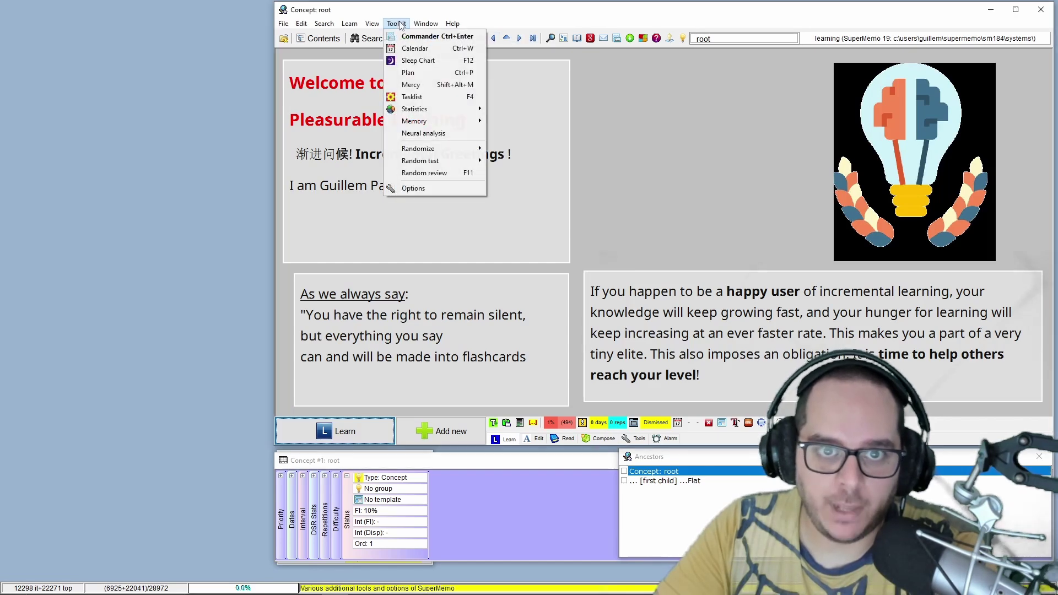
click(438, 189)
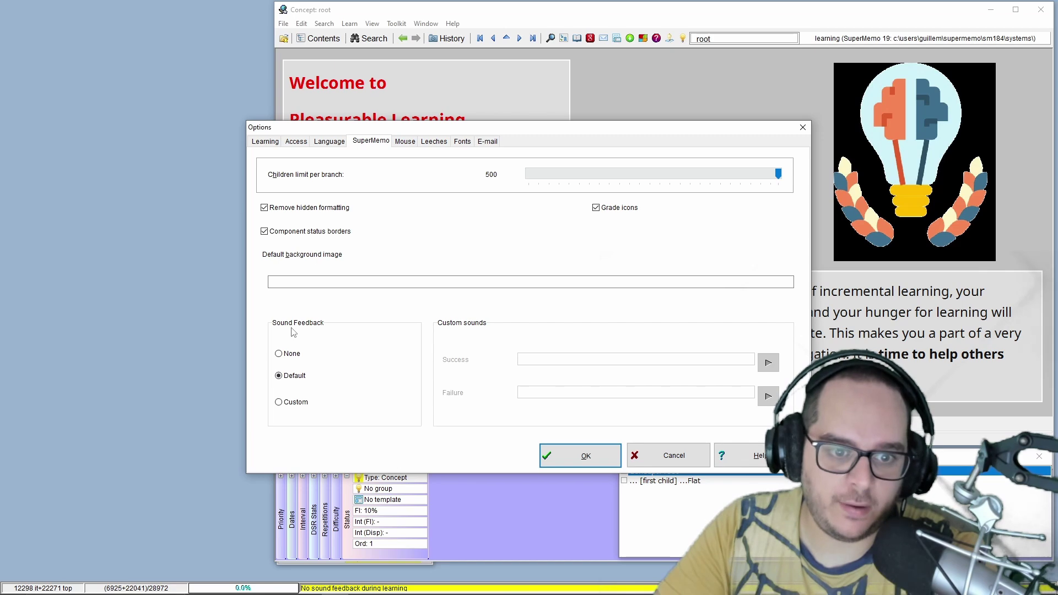
click(280, 402)
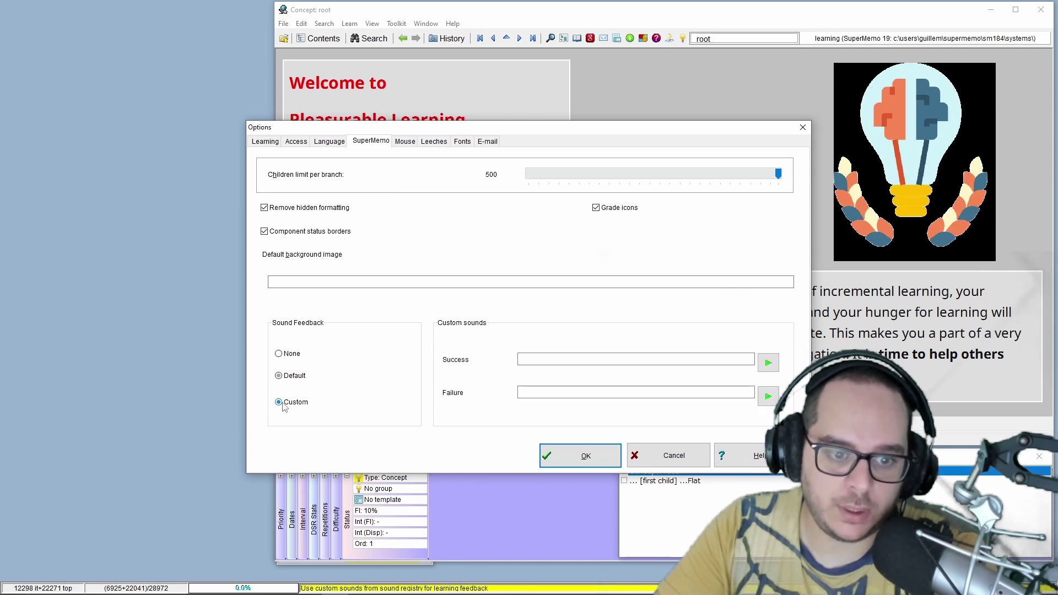
click(648, 359)
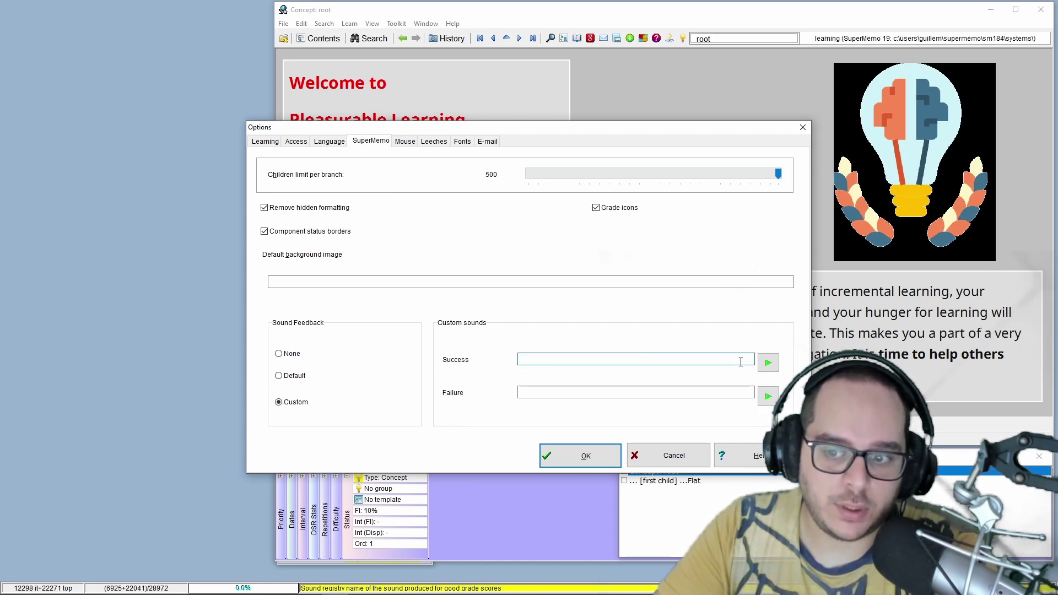
text(sucess)
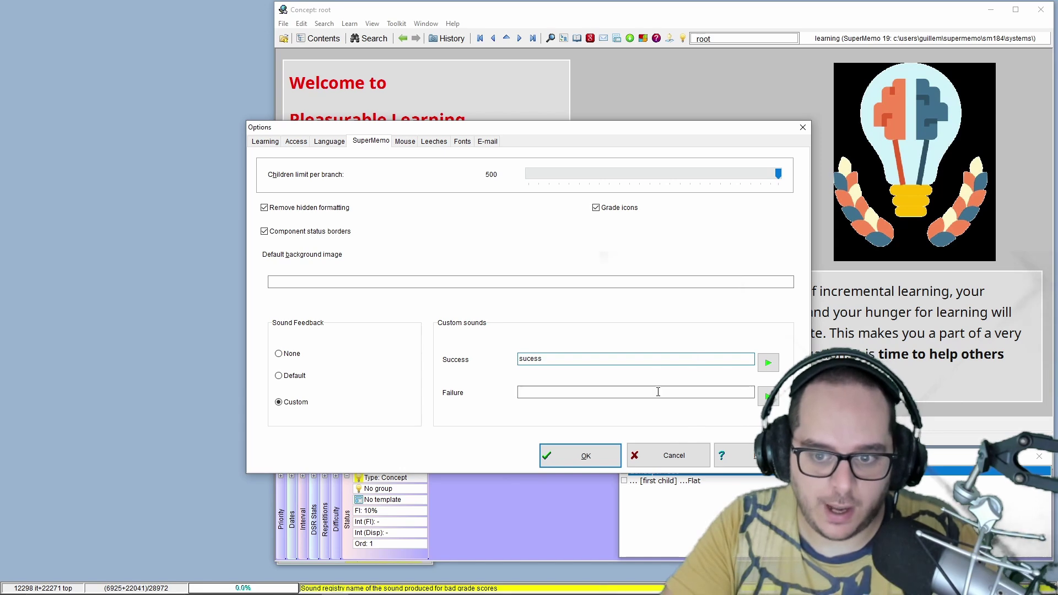
click(658, 391)
text(fail)
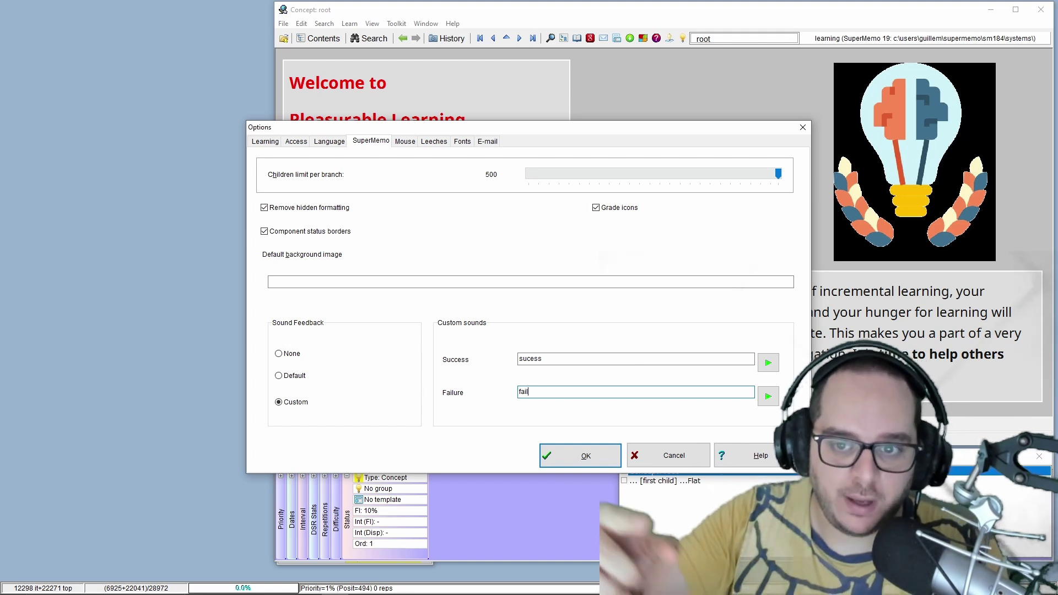
Test the success sound, correct its name to "success", and save the options
click(768, 364)
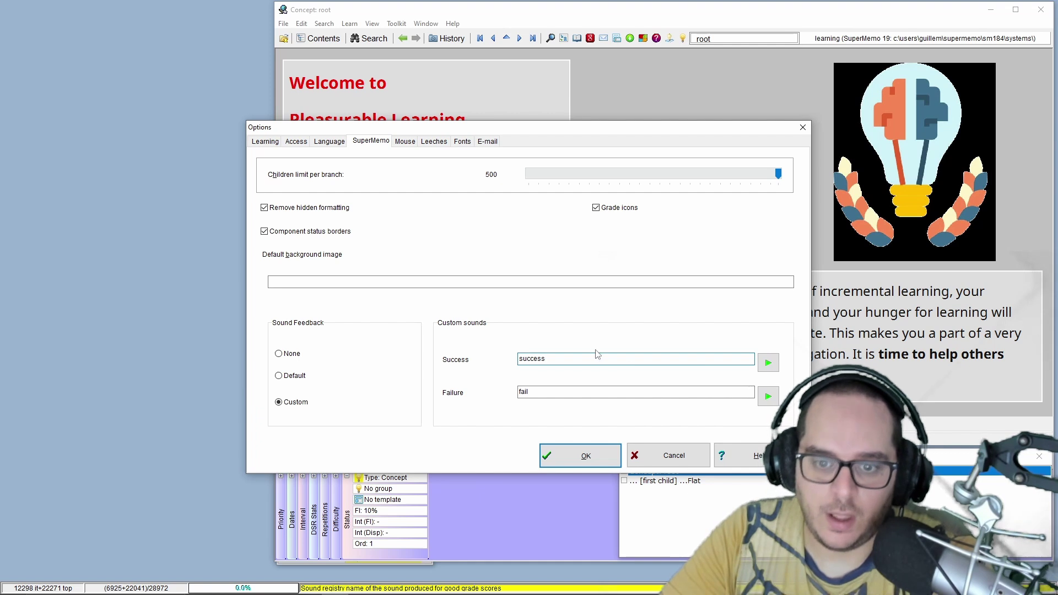
drag(527, 361, 545, 365)
double_click(530, 361)
click(532, 361)
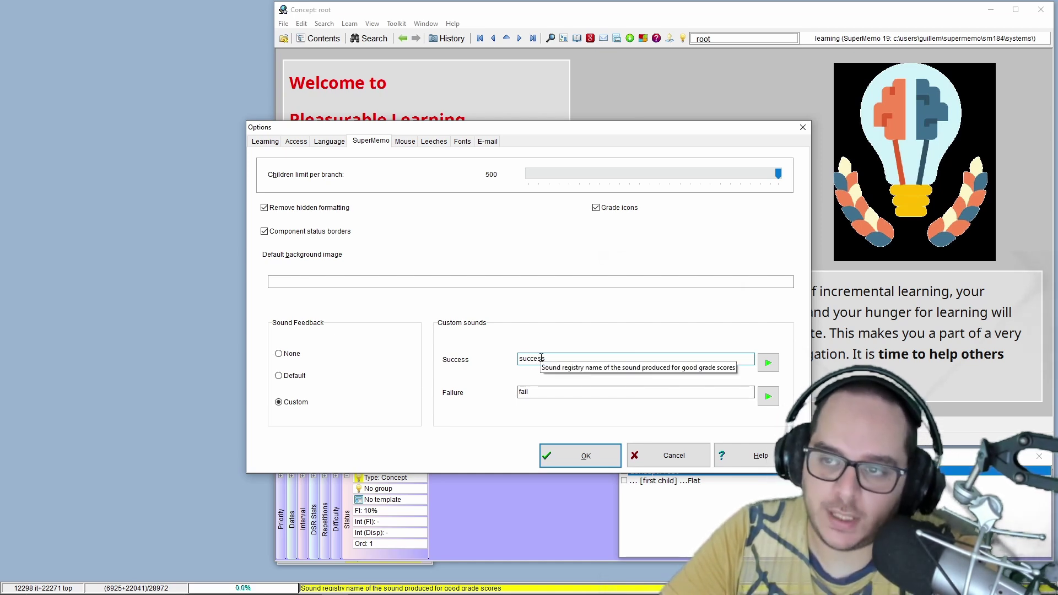
key(Return)
Start learning, reveal the answer to the #mediawiki card, give it the second-highest grade, and continue to the next repetition
click(322, 432)
click(323, 433)
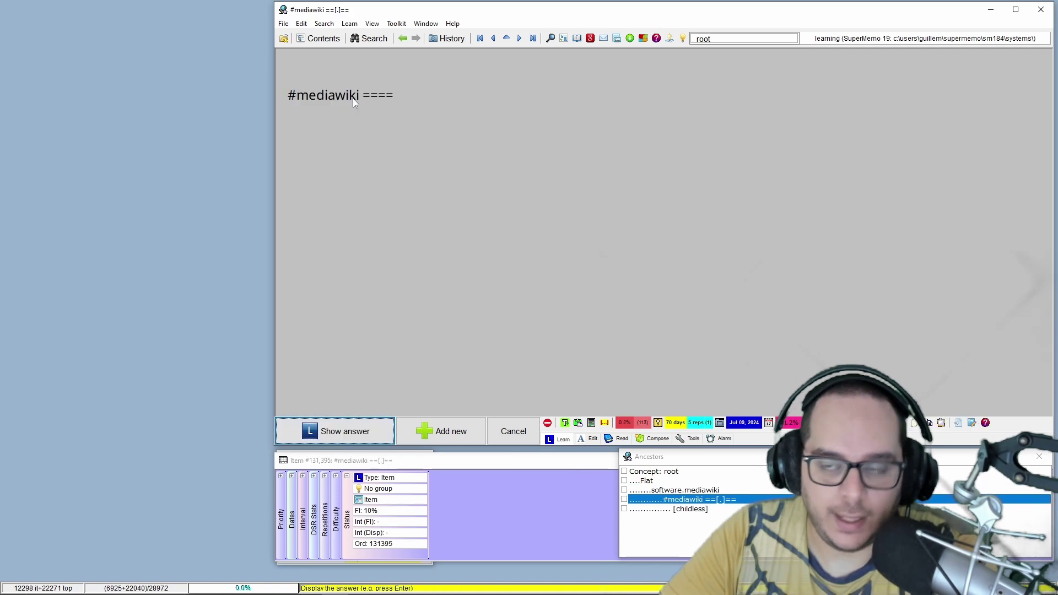
click(357, 431)
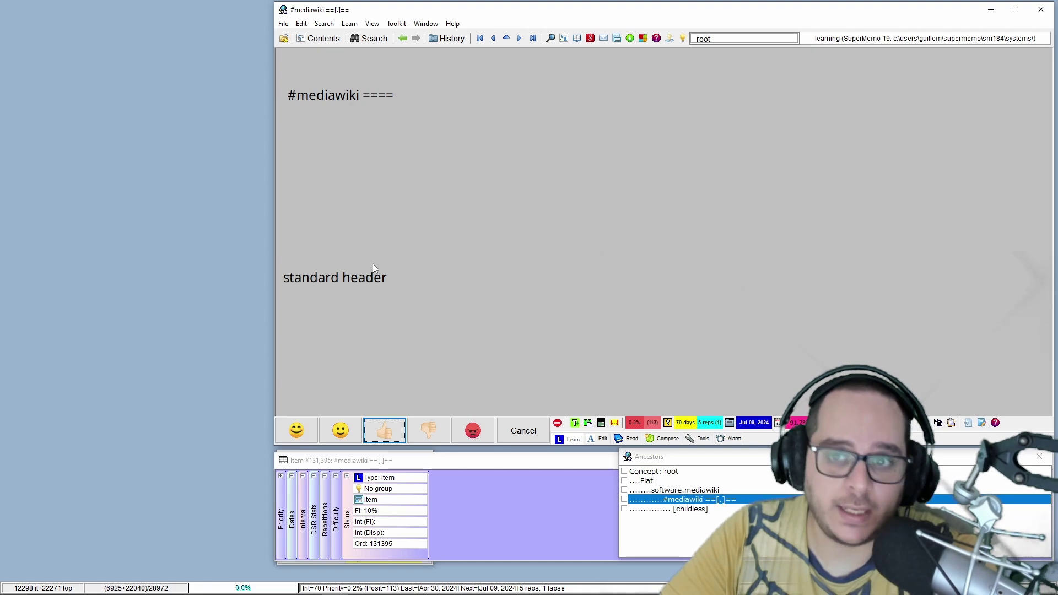
click(342, 430)
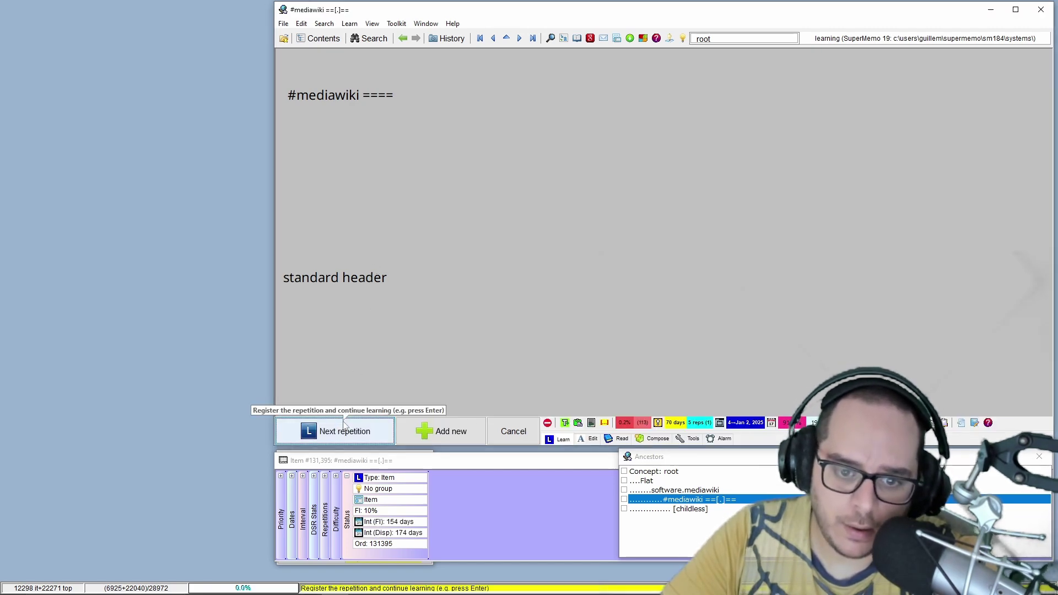
click(342, 430)
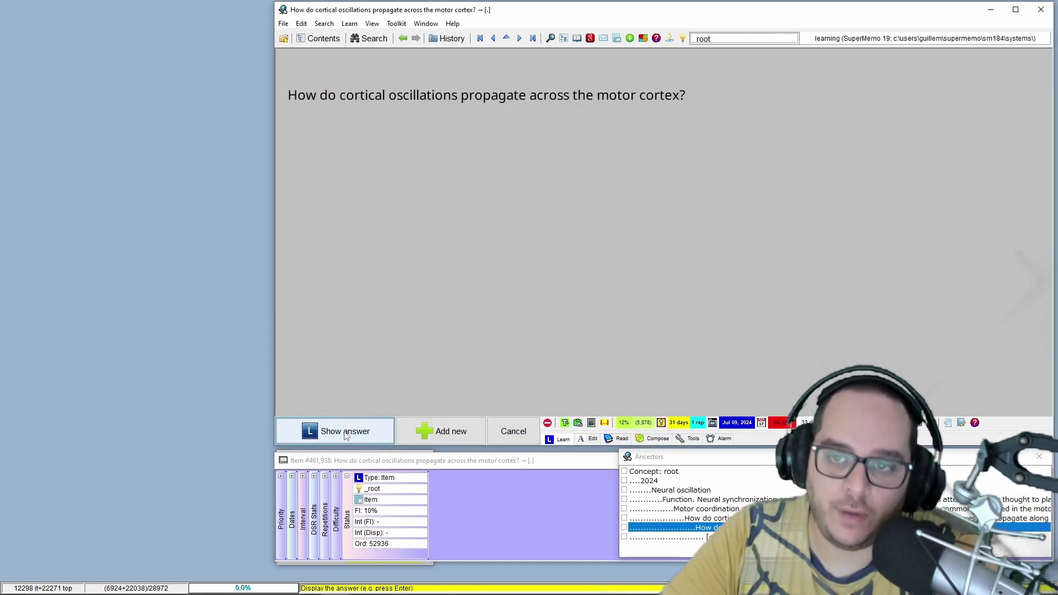
Reveal the answer to the motor cortex oscillations card and give it the lowest grade to trigger the failure sound
click(346, 435)
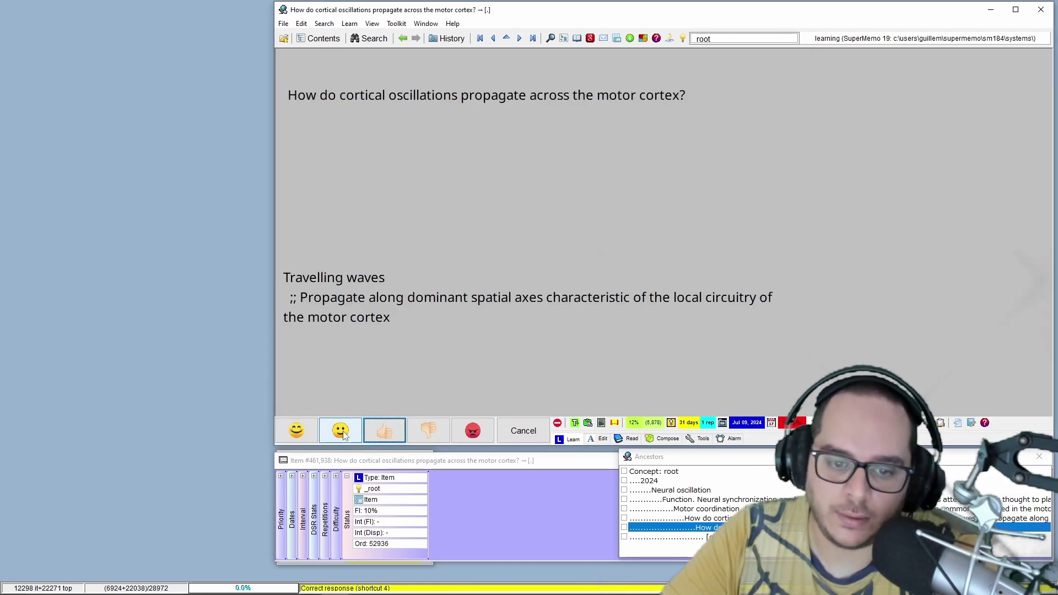
click(472, 433)
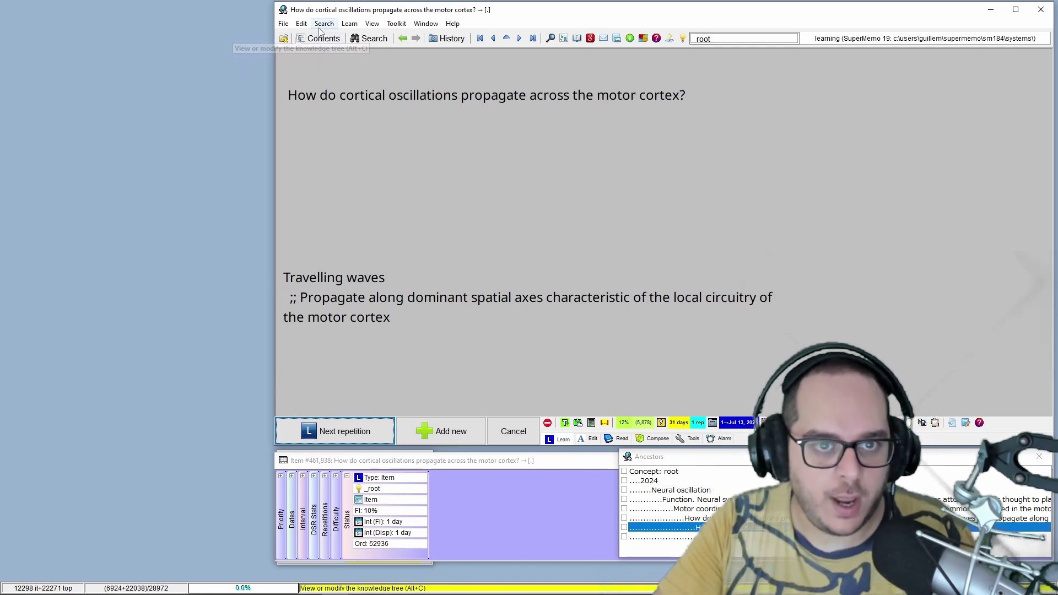
Open the options, turn sound feedback off by setting it to None, and save
click(399, 25)
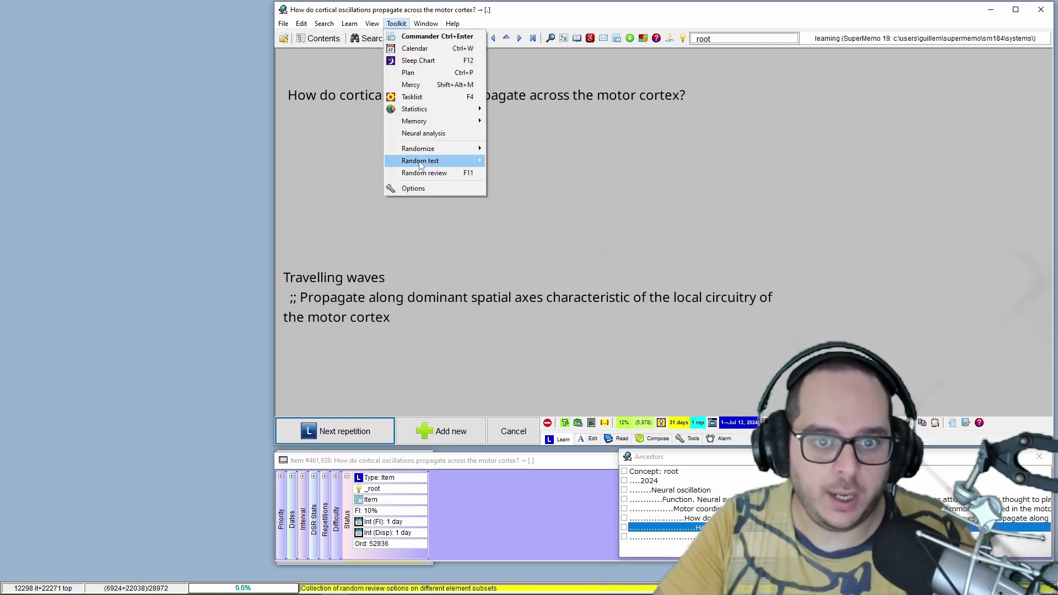
click(426, 188)
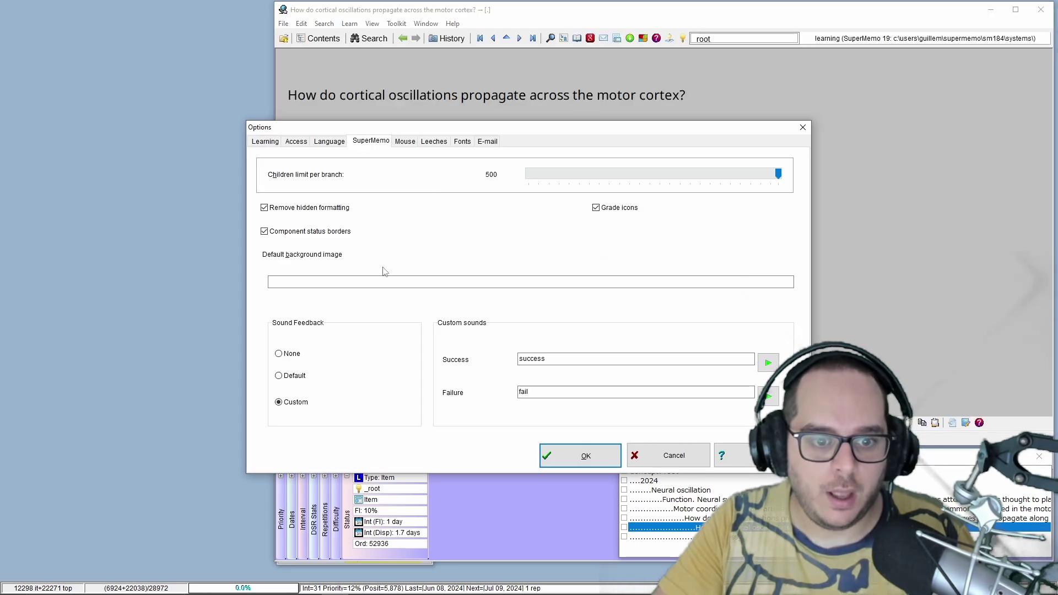
click(286, 356)
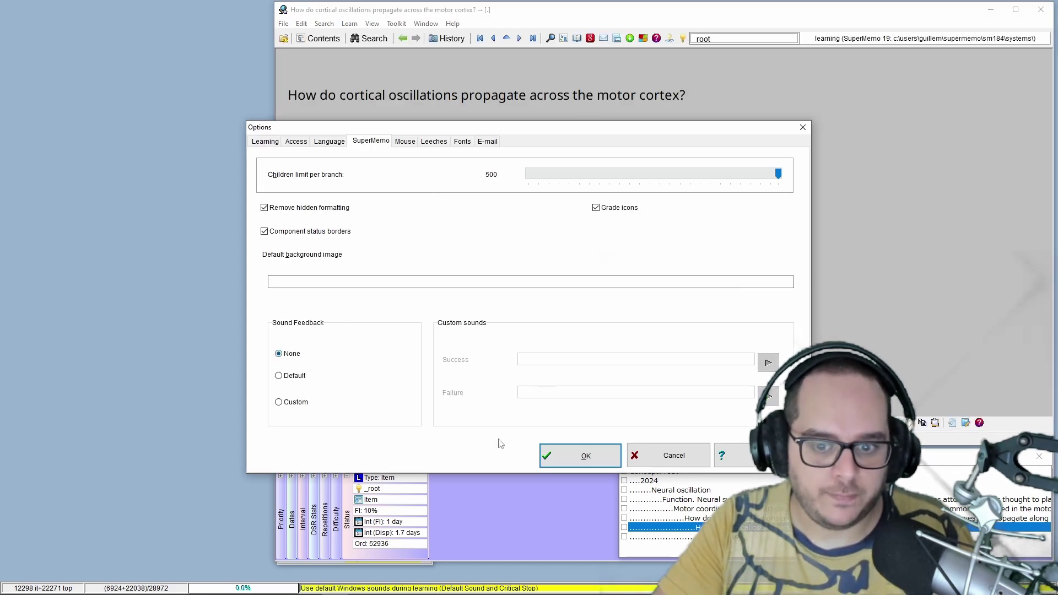
click(554, 456)
Continue learning past the Product manager topic and reveal the answer to the card on how repetitions should be instead of automatic
click(368, 433)
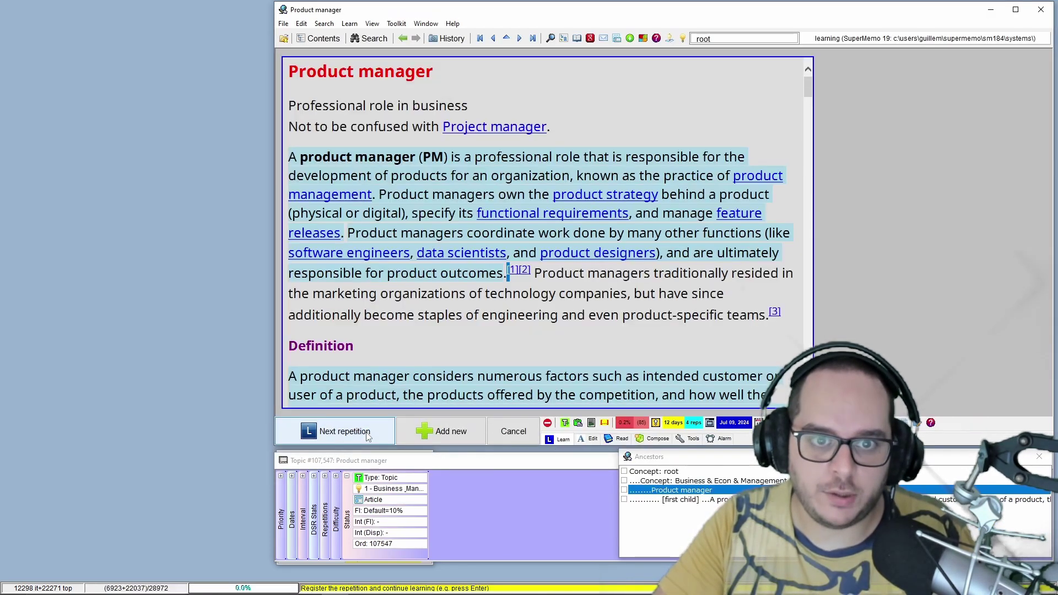
click(368, 433)
click(368, 433)
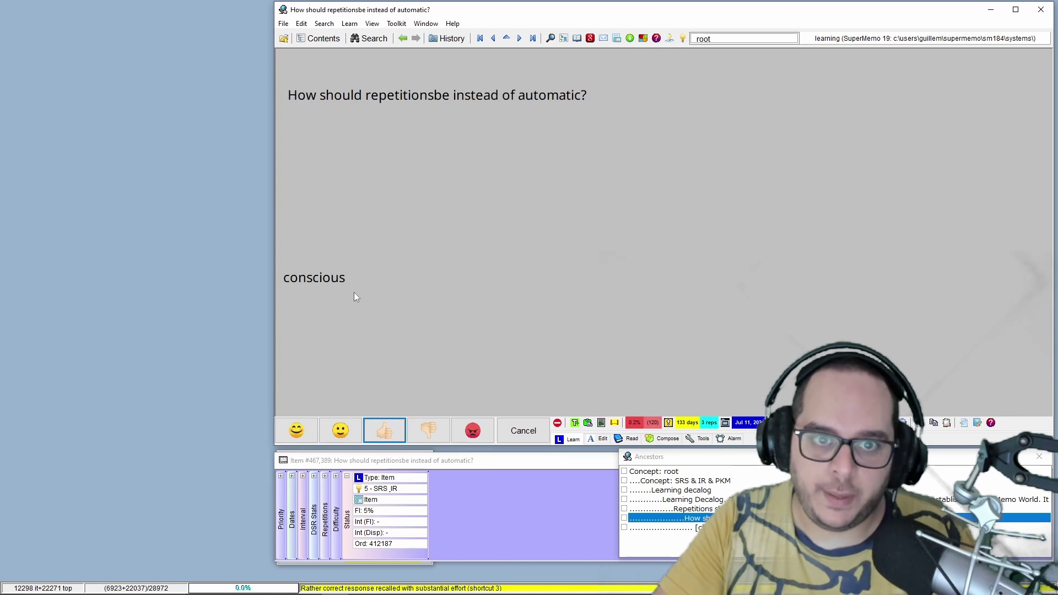
Set sound feedback back to Custom in the options, with "success" as success sound and "fail" as failure sound, and save
click(396, 23)
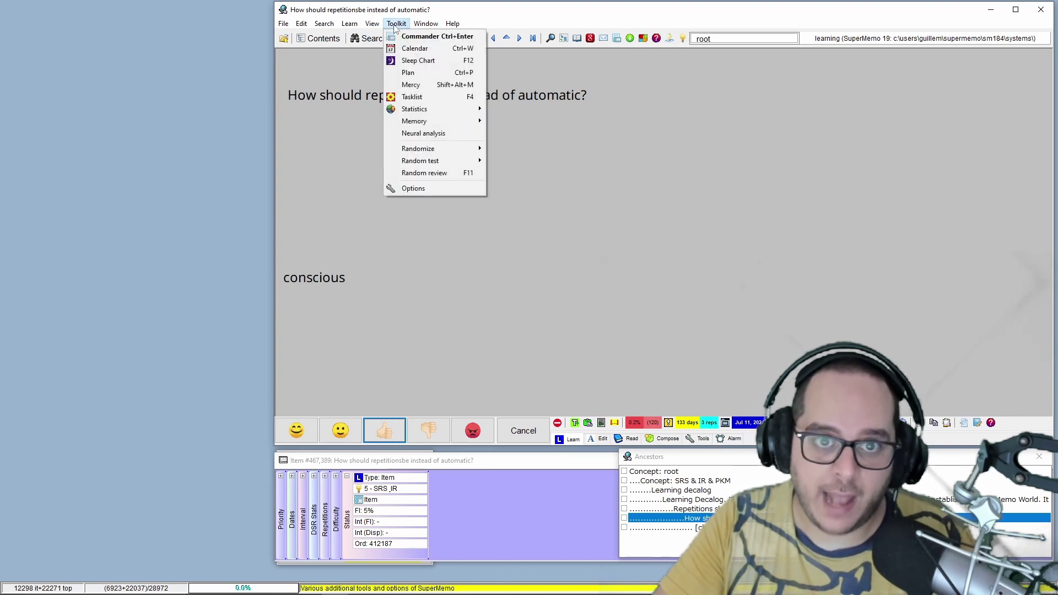
click(432, 194)
click(280, 403)
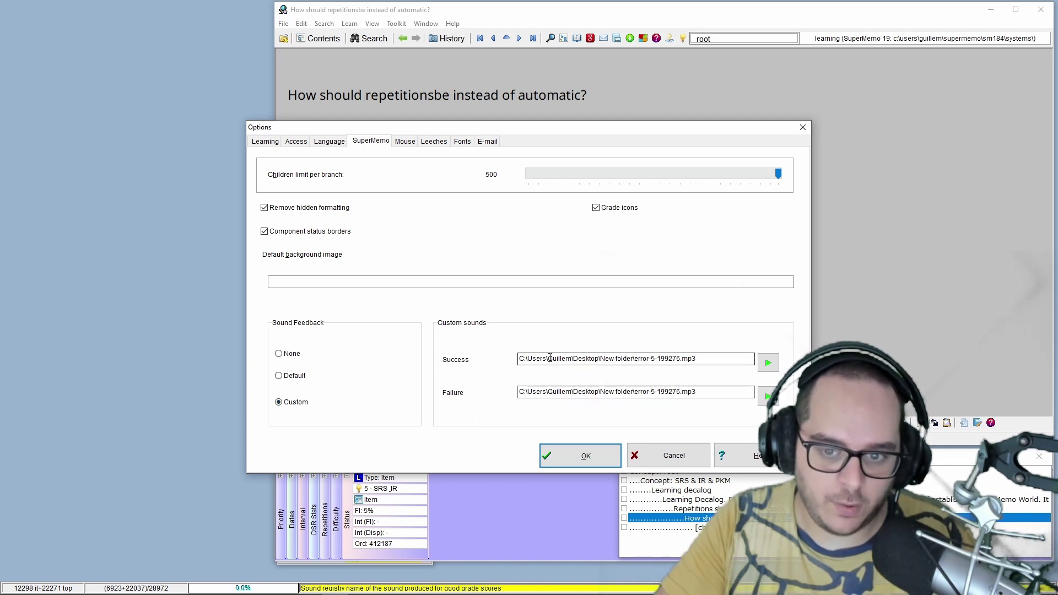
drag(549, 358, 492, 348)
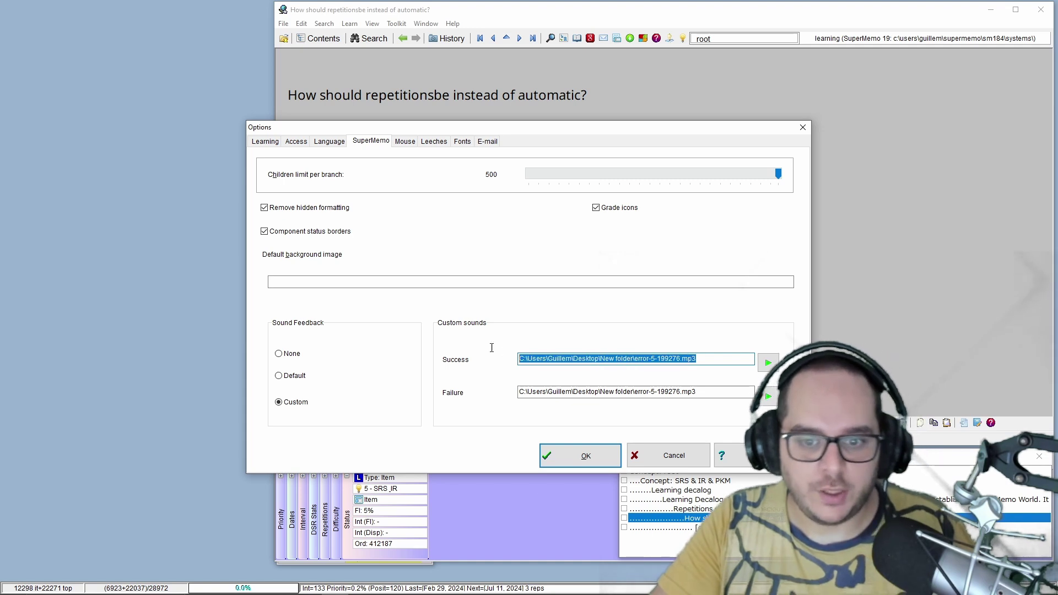
text(succ)
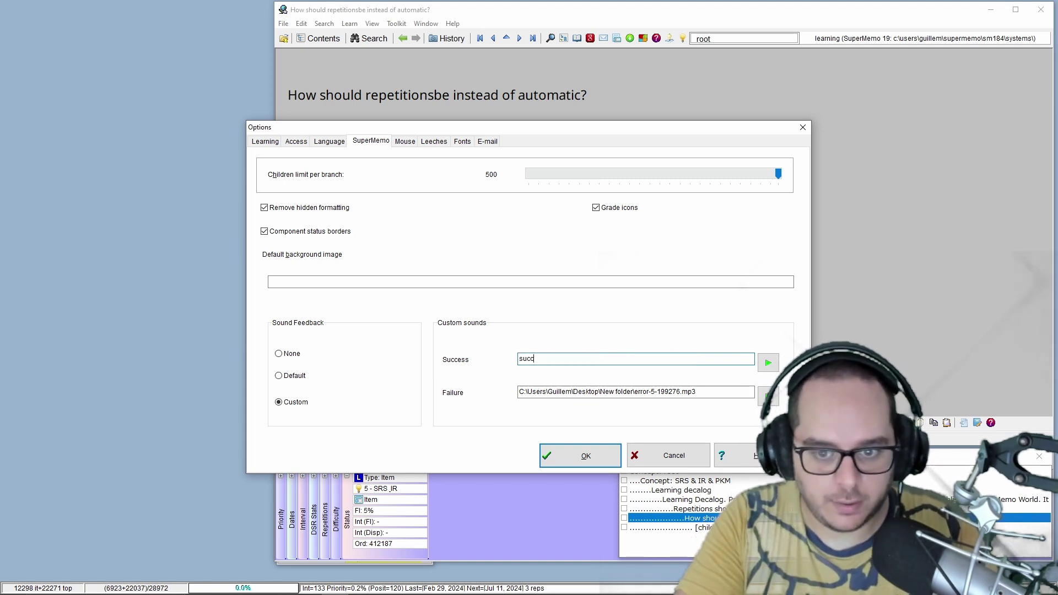
key(Tab)
key(Tab)
text(fail)
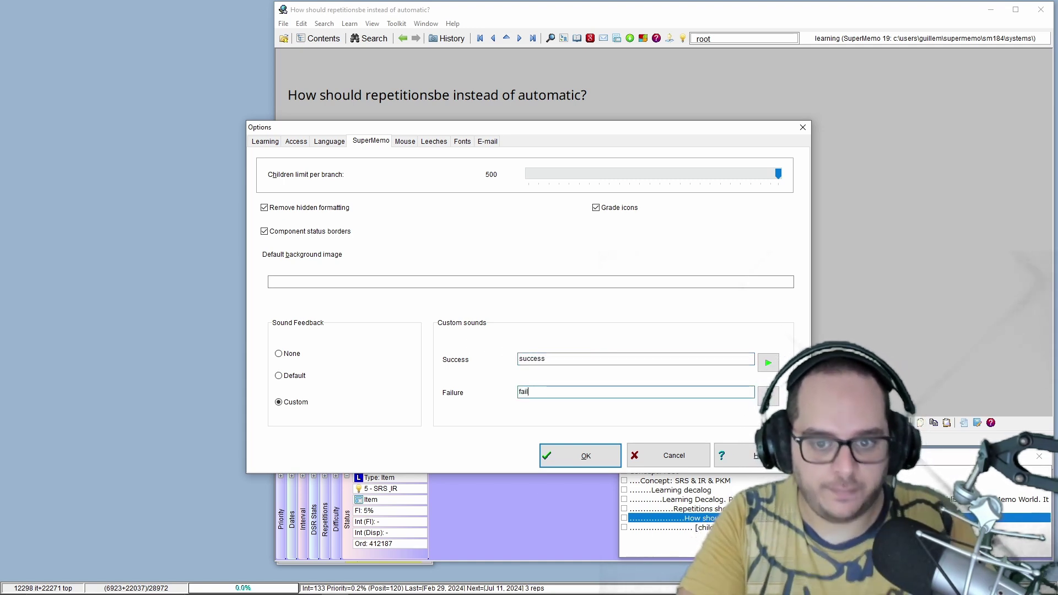
key(Return)
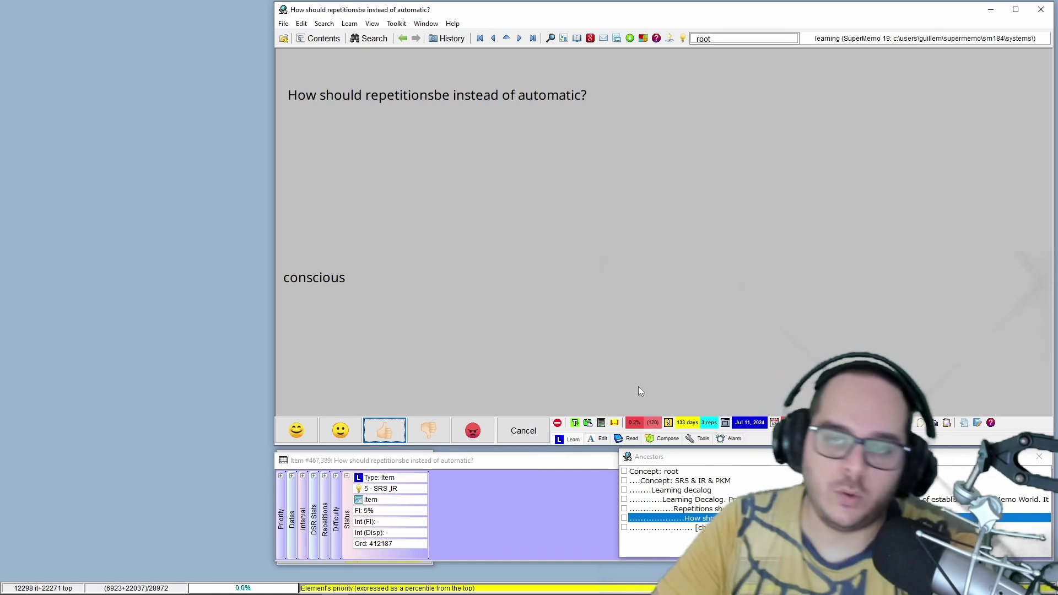